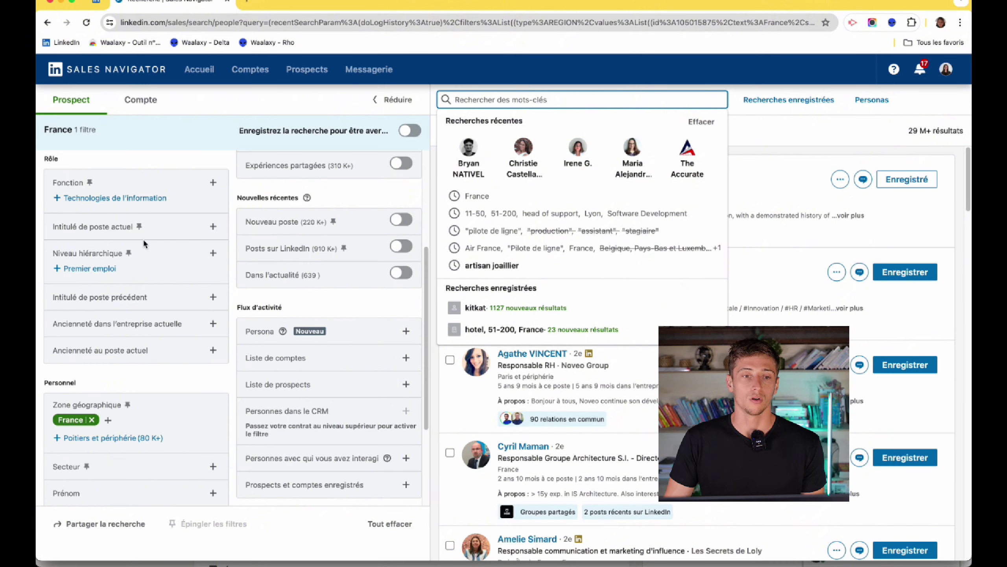
Step: Filter the prospects by the exact current job title "Pilote de ligne", including the quotation marks
left_click(118, 228)
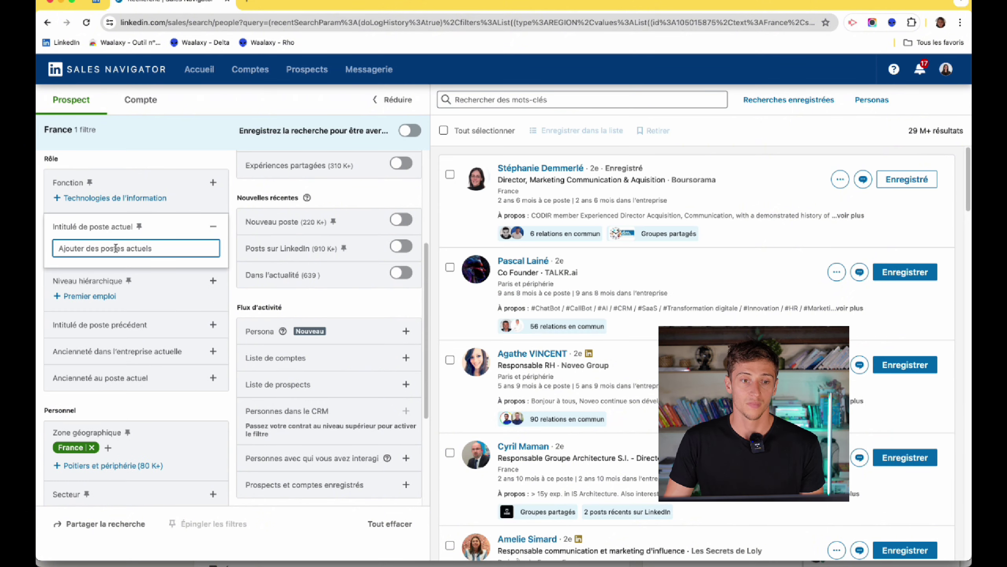
type("r")
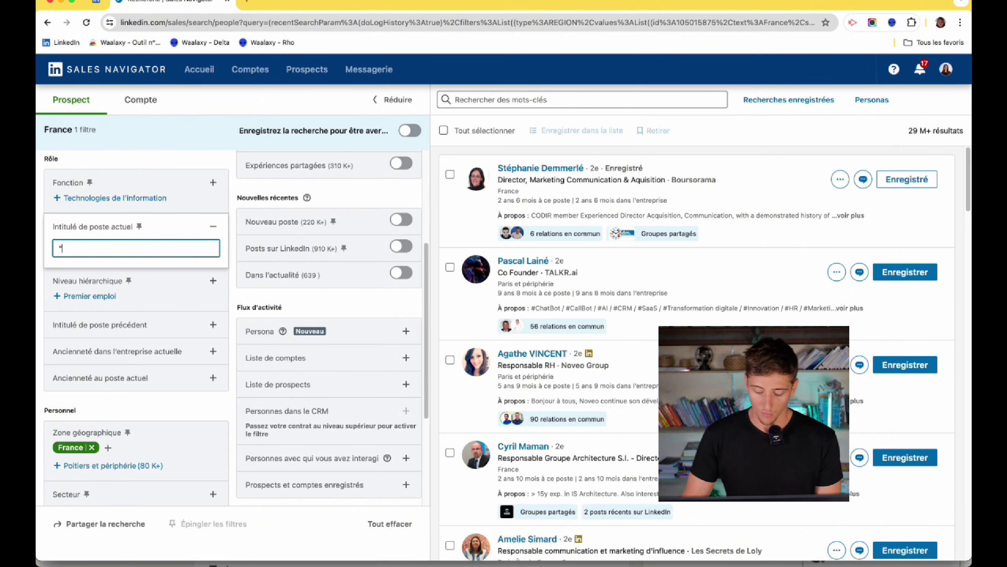
type("Pilote de lign")
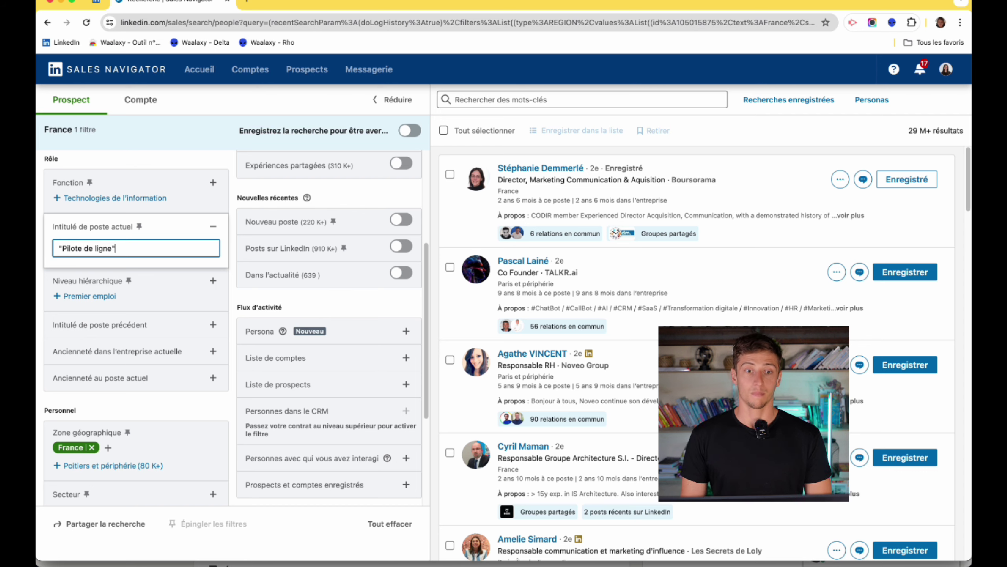
type("e\"")
key("Return")
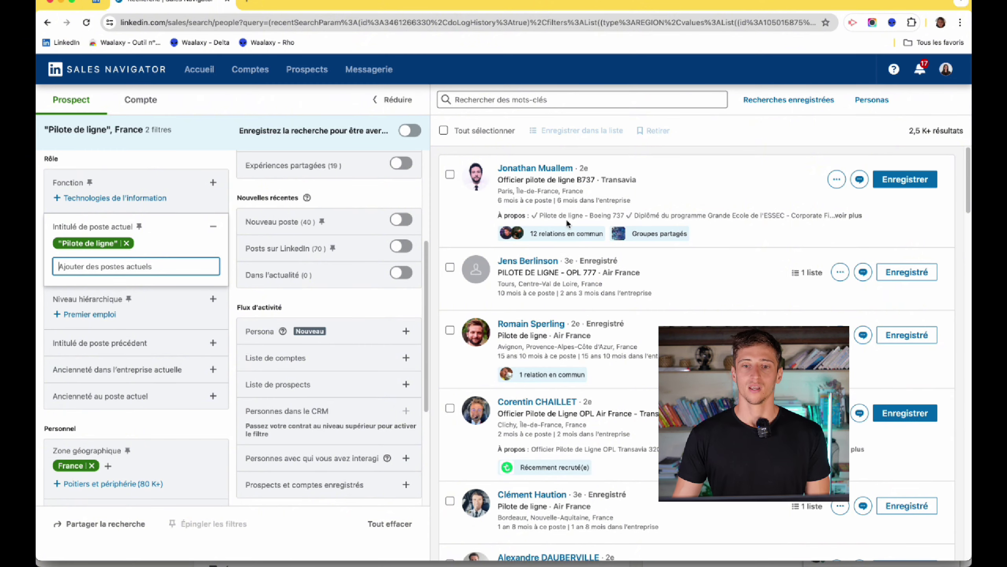
Step: Examine the job titles of the matching prospects on the first results page and on page 8 for unwanted profiles
scroll(579, 207, "down", 5)
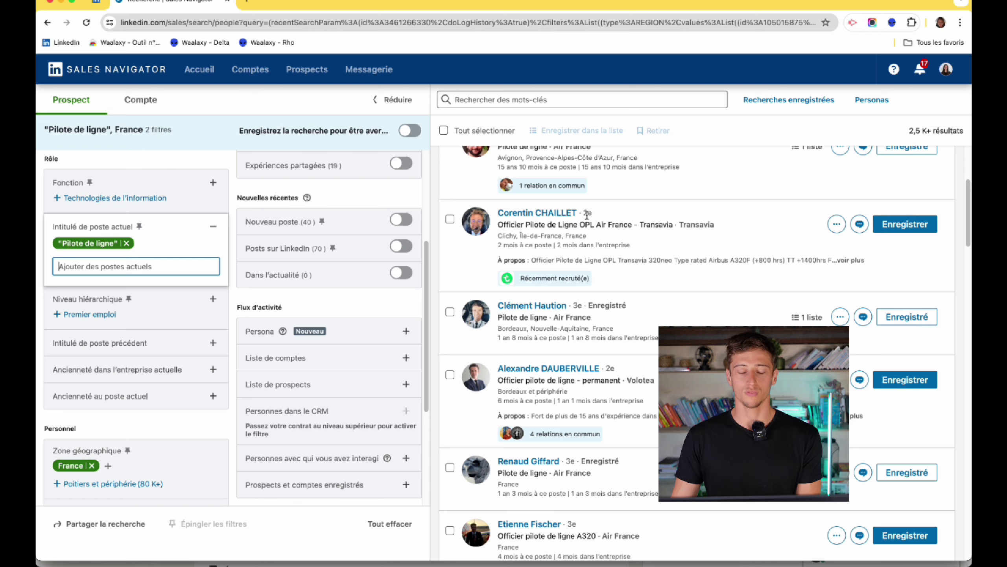
scroll(582, 330, "down", 10)
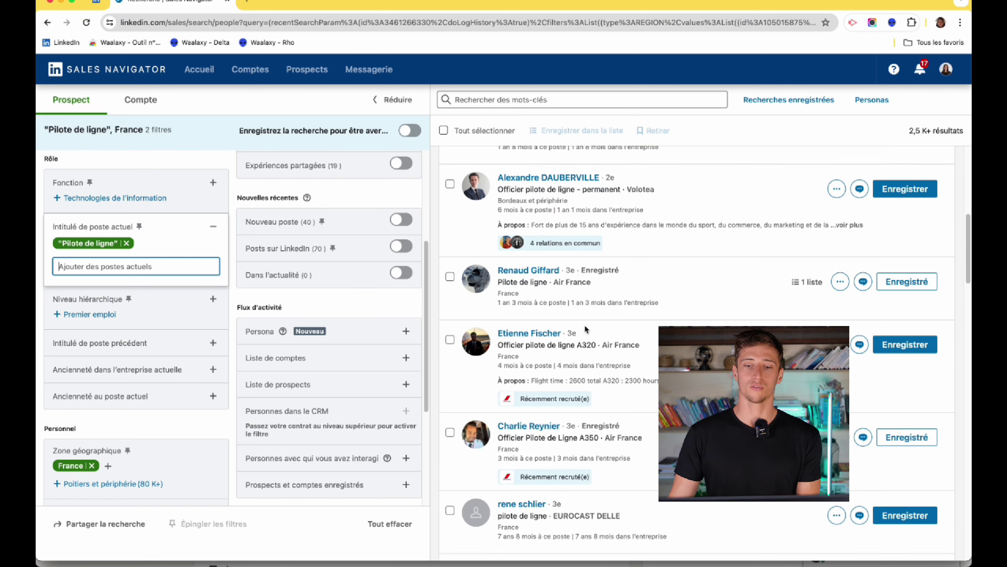
scroll(586, 328, "down", 10)
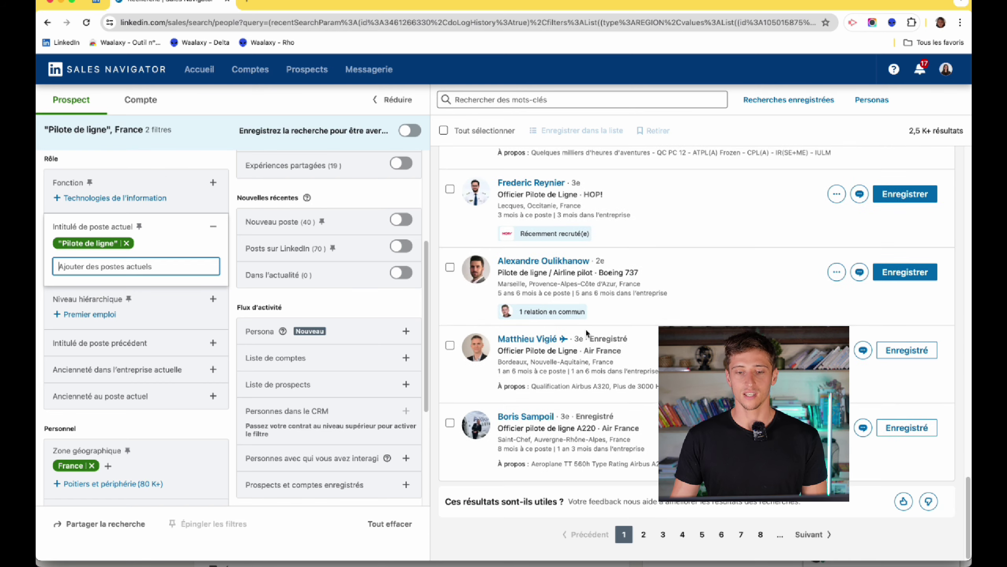
left_click(760, 534)
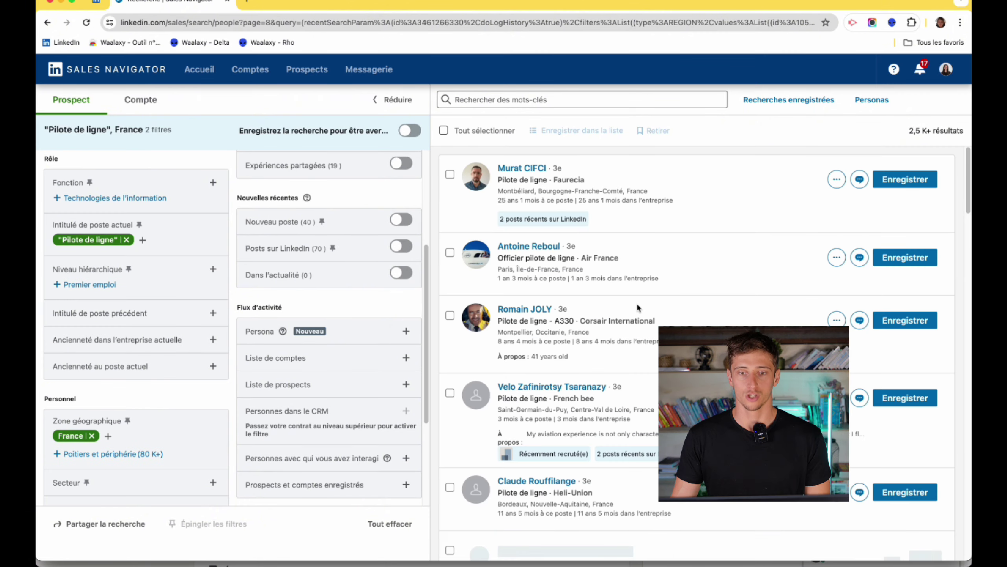
scroll(646, 288, "down", 5)
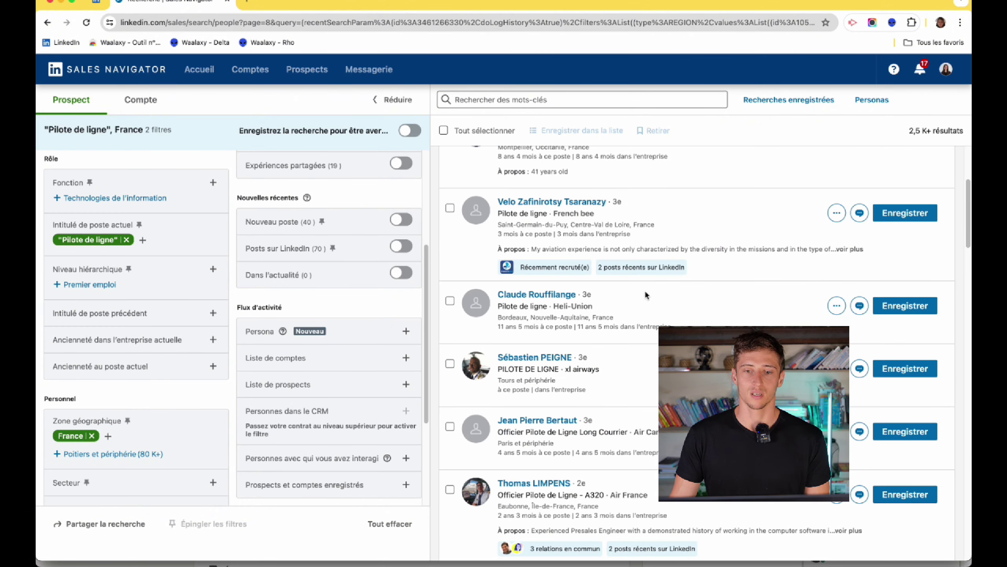
scroll(648, 294, "down", 8)
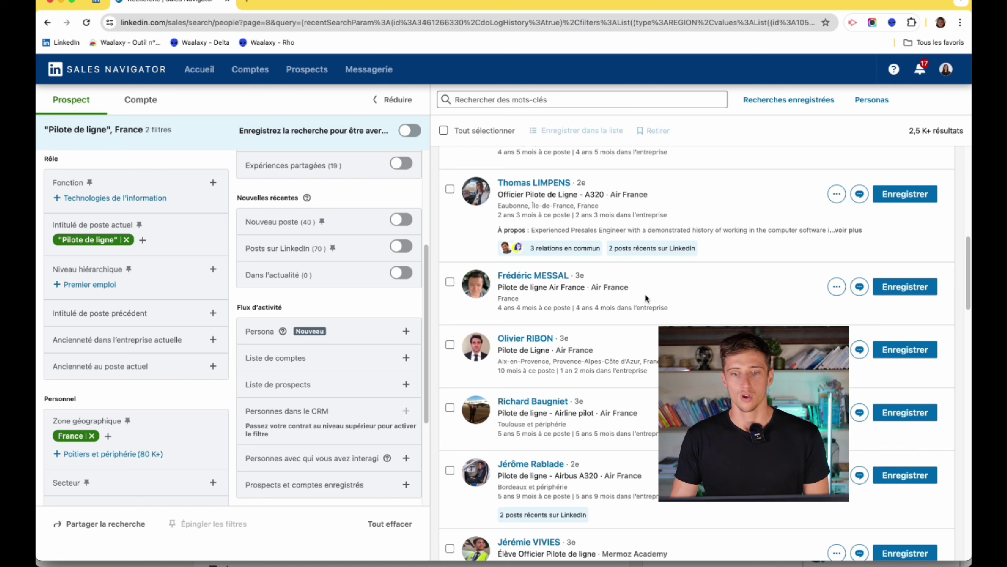
scroll(642, 302, "down", 5)
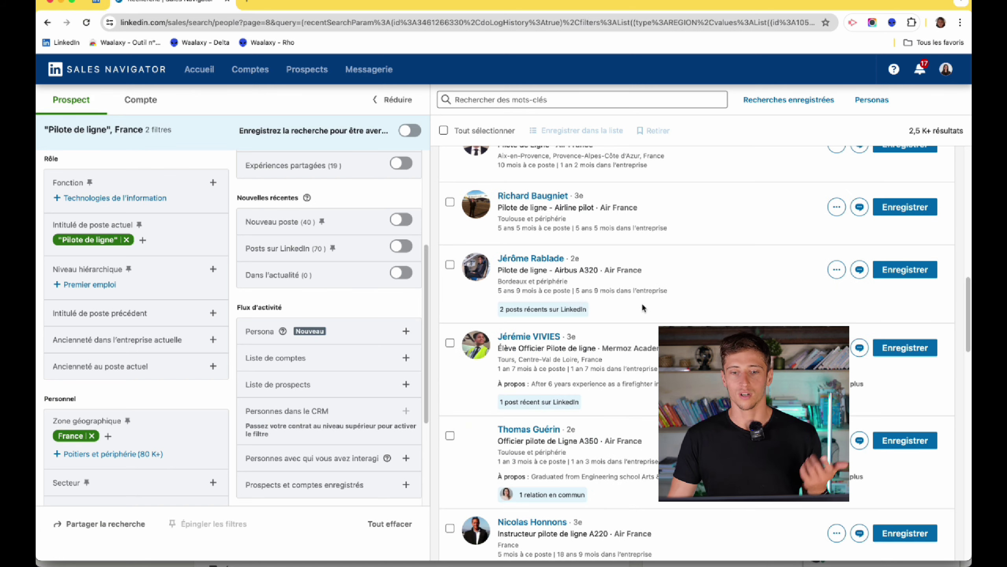
scroll(697, 351, "down", 11)
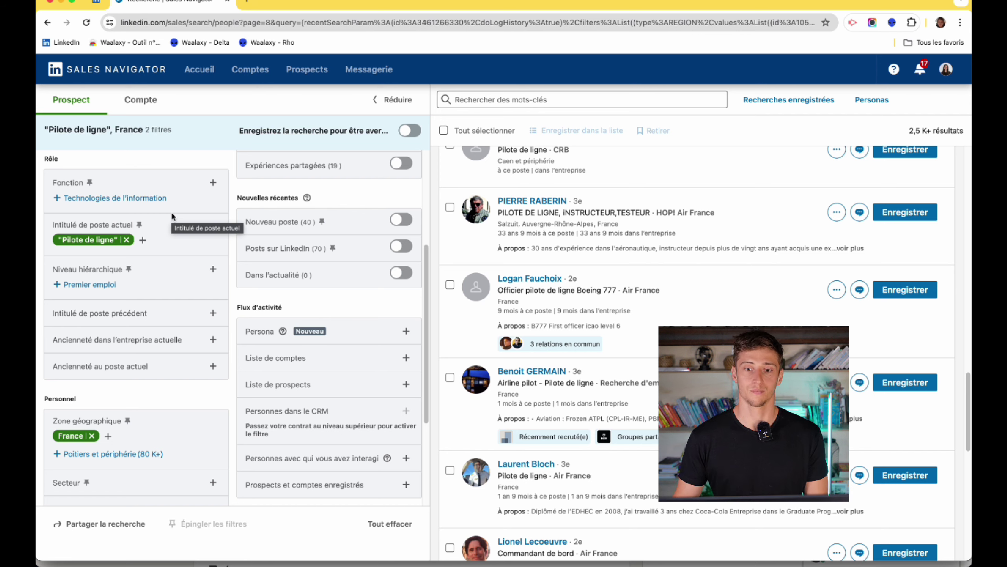
scroll(561, 277, "down", 7)
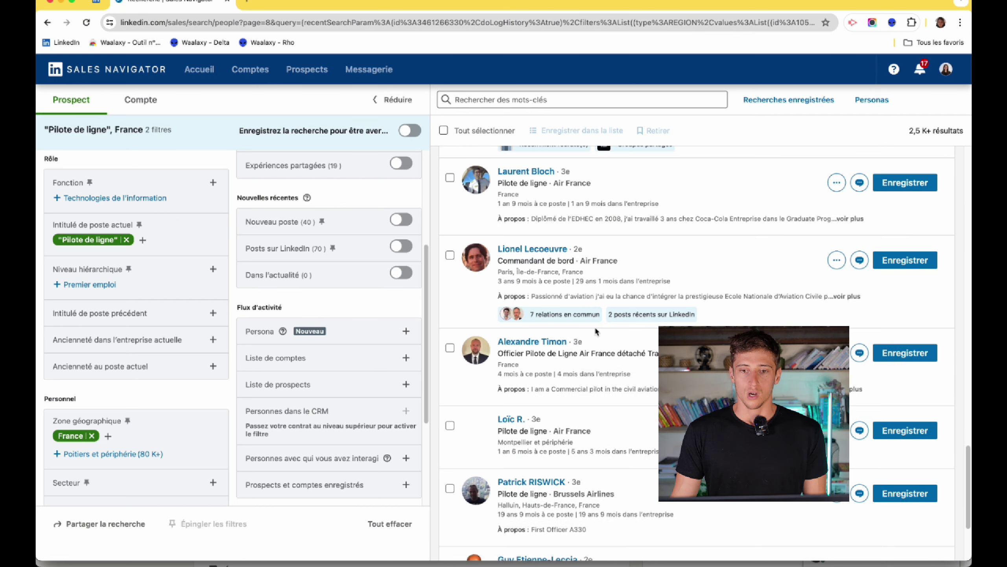
Step: Add "Commandant de bord" in quotation marks to the current job title filter and set it as excluded
left_click_drag(574, 262, 503, 263)
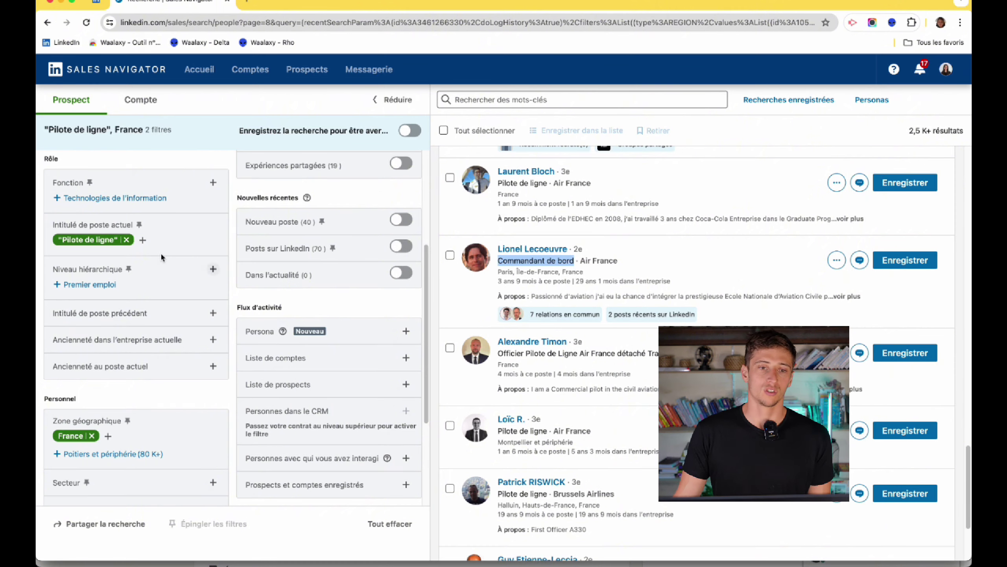
left_click(142, 241)
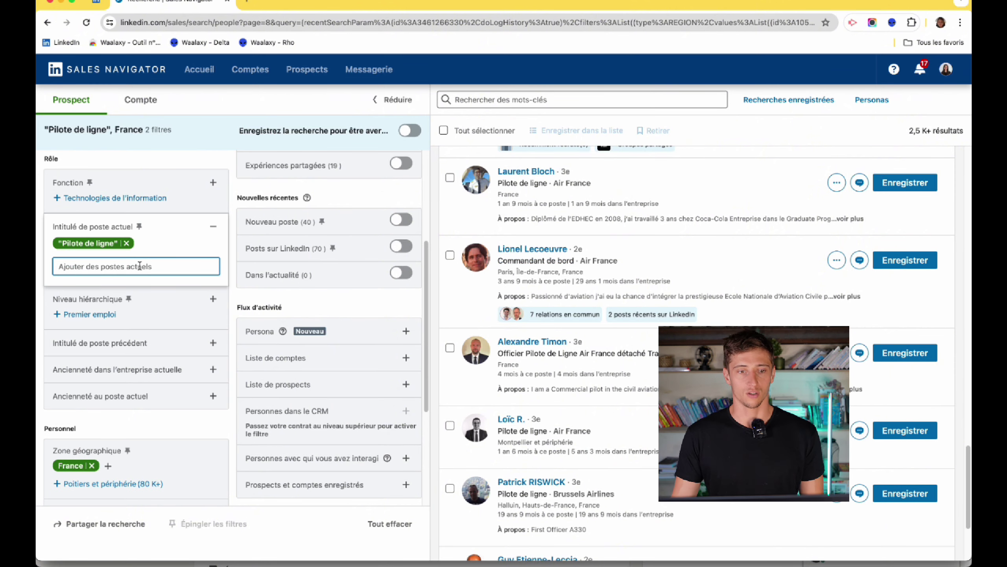
type("\"Commandant de bord")
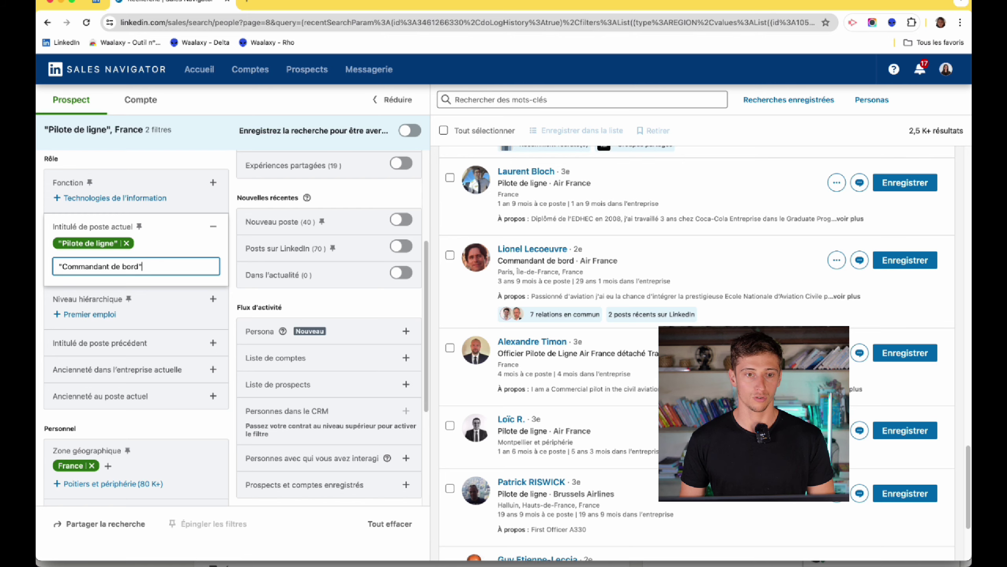
key("Return")
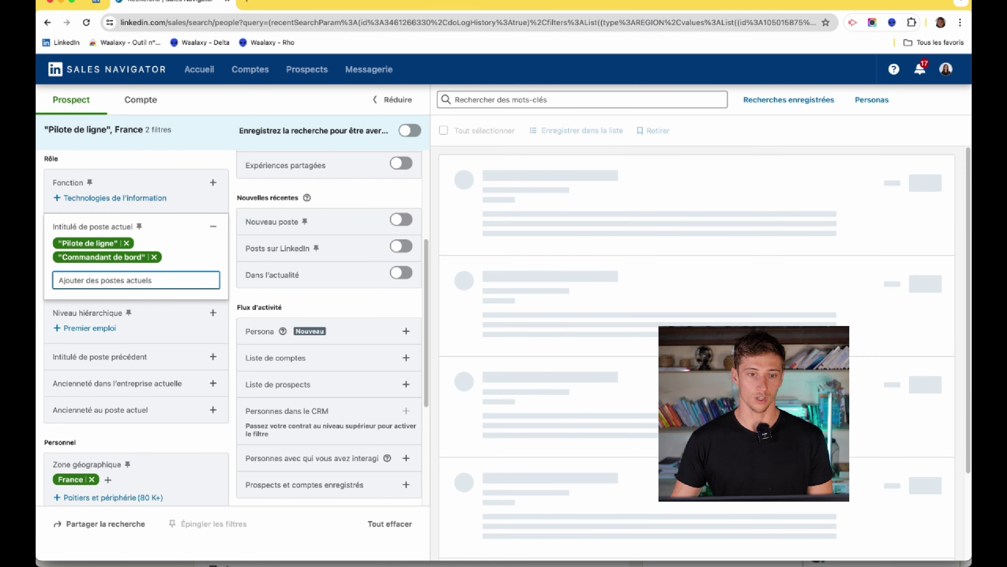
left_click(142, 258)
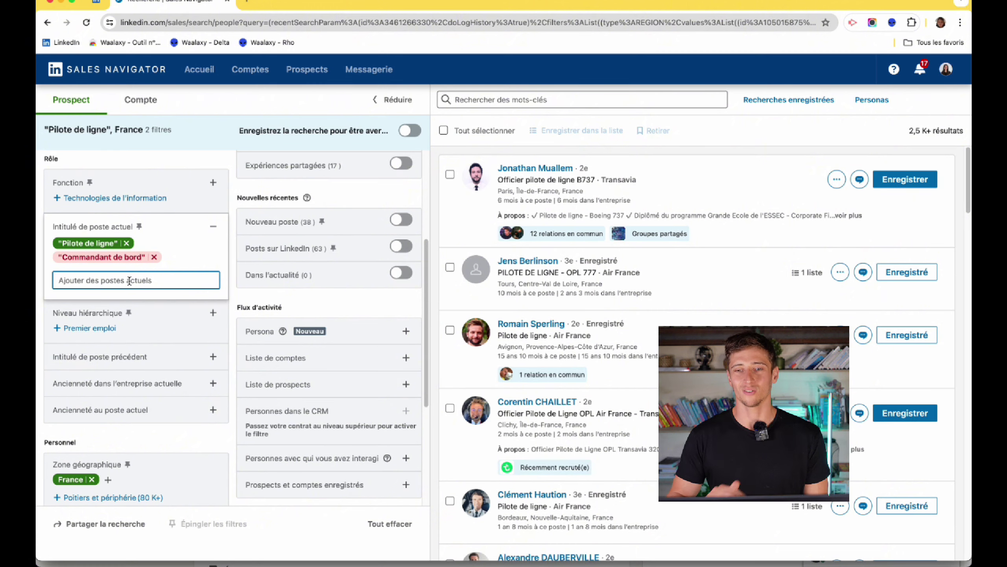
Step: Add the quoted terms "Etudiant", "Elève", "Retraité" and "Assistant" to the current job title filter
type("\"")
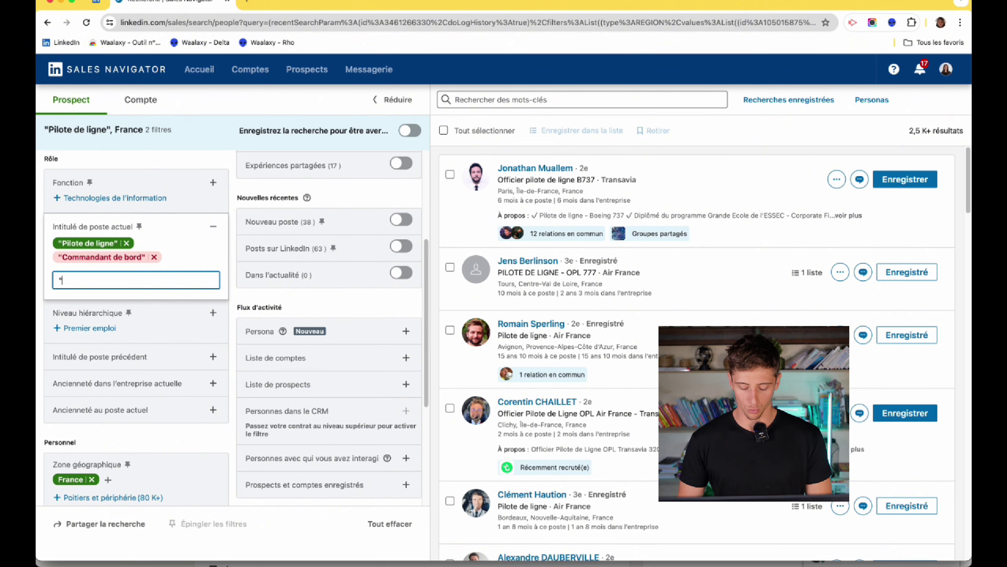
type("Etudiant\"")
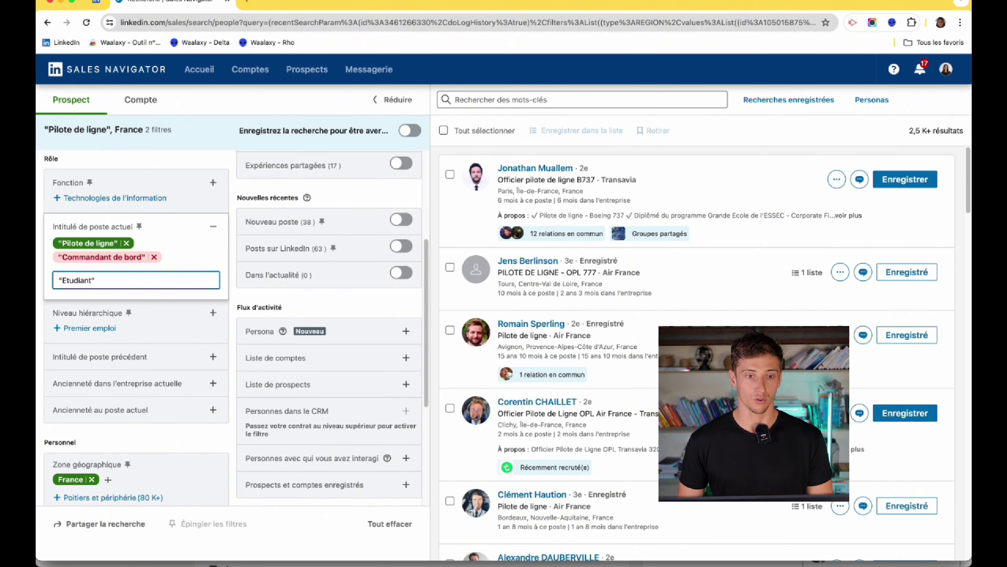
key("Return")
type("\"Elève\"")
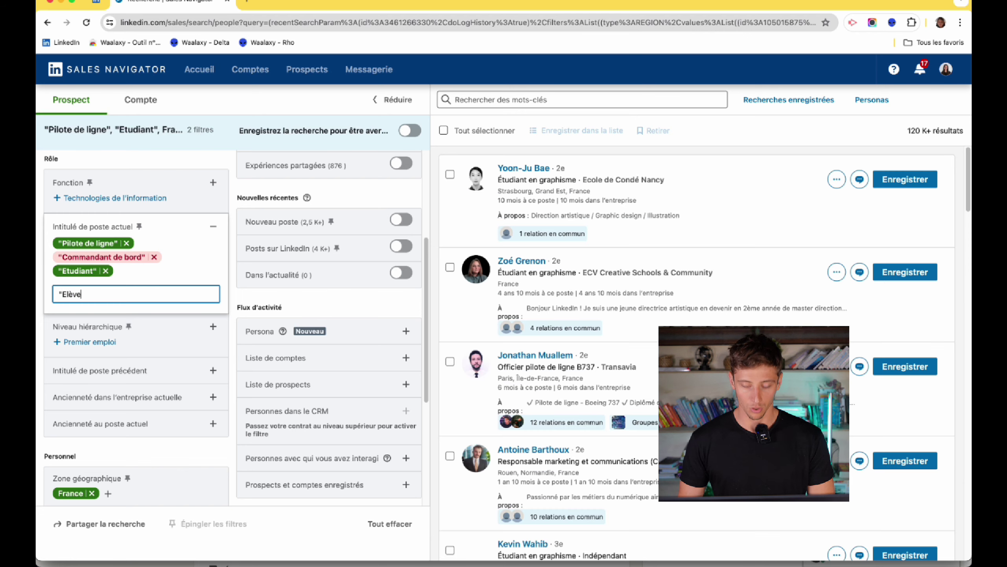
key("Return")
type("\"R")
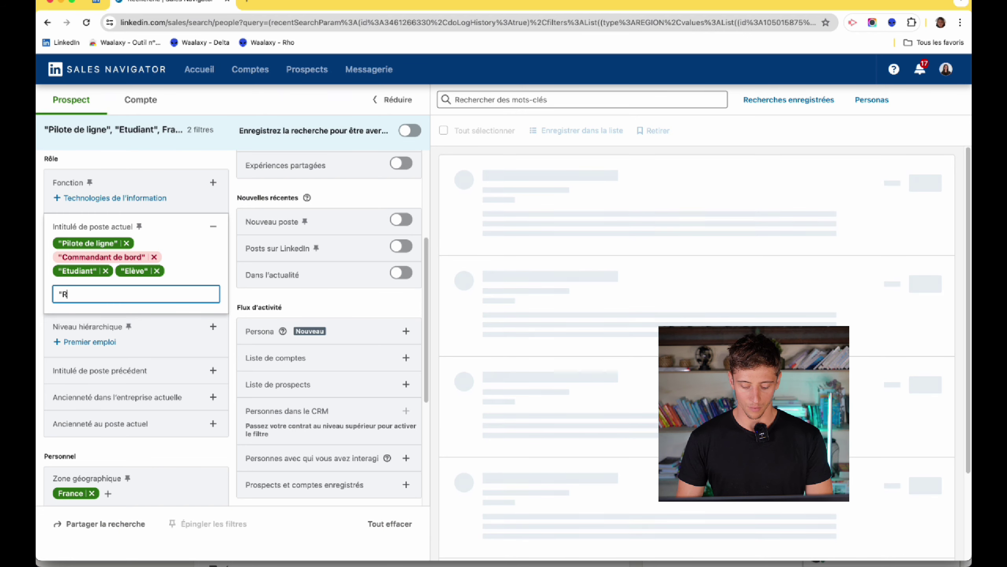
type("etraité\"")
key("Return")
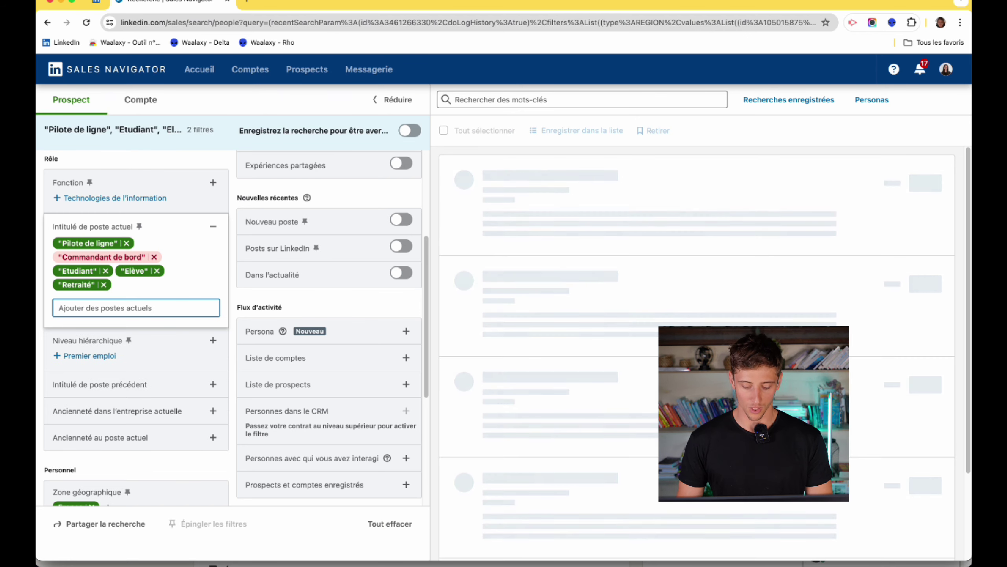
type("\"Ass")
type("istant\"")
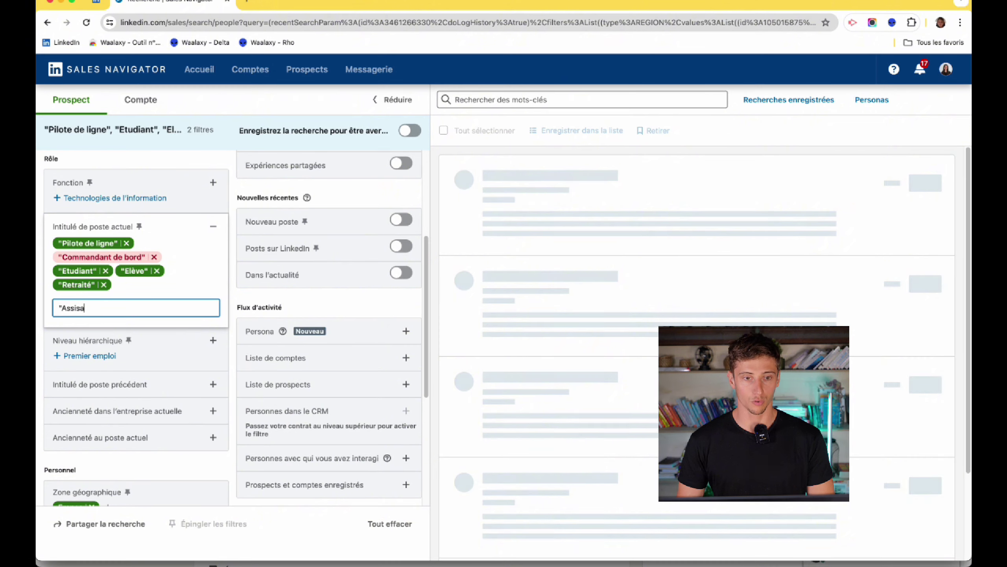
key("Return")
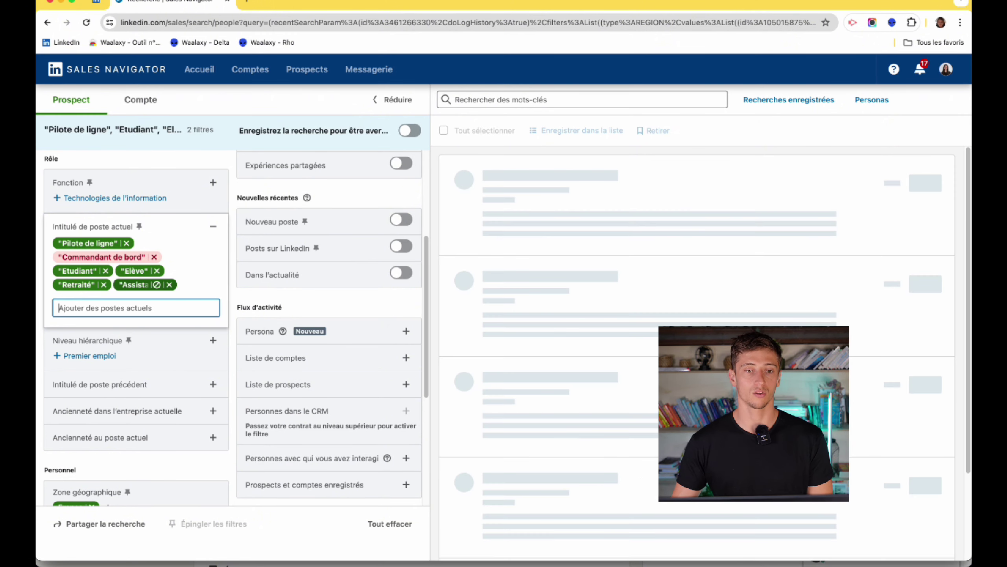
Step: Switch the job title terms "Etudiant", "Elève", "Retraité" and "Assistant" from included to excluded
left_click(93, 271)
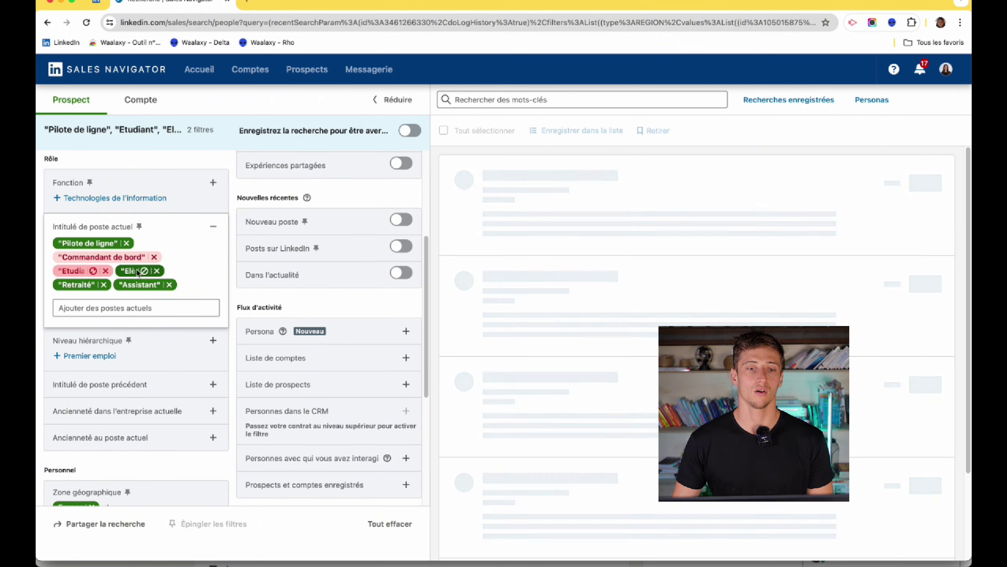
left_click(144, 271)
left_click(91, 285)
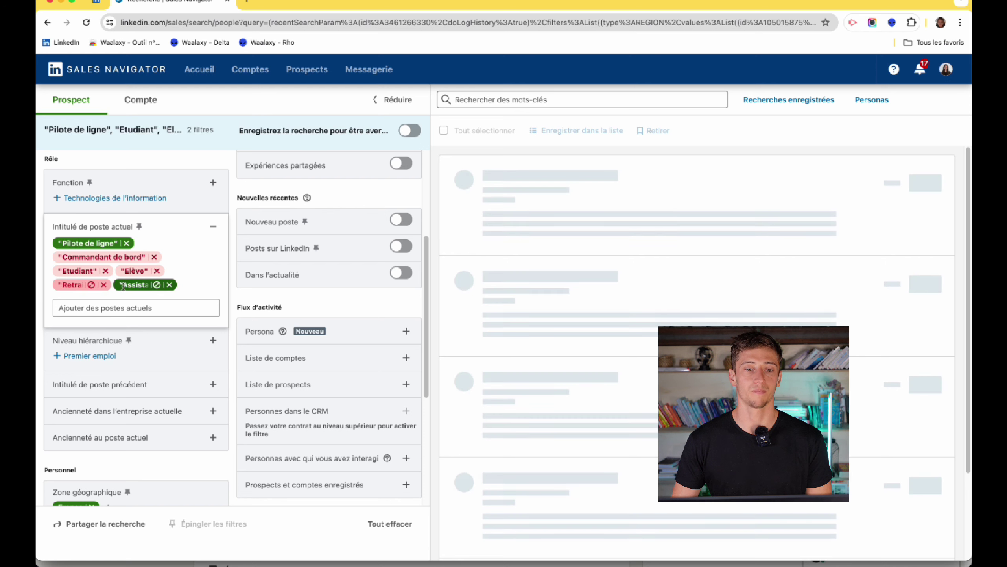
left_click(157, 284)
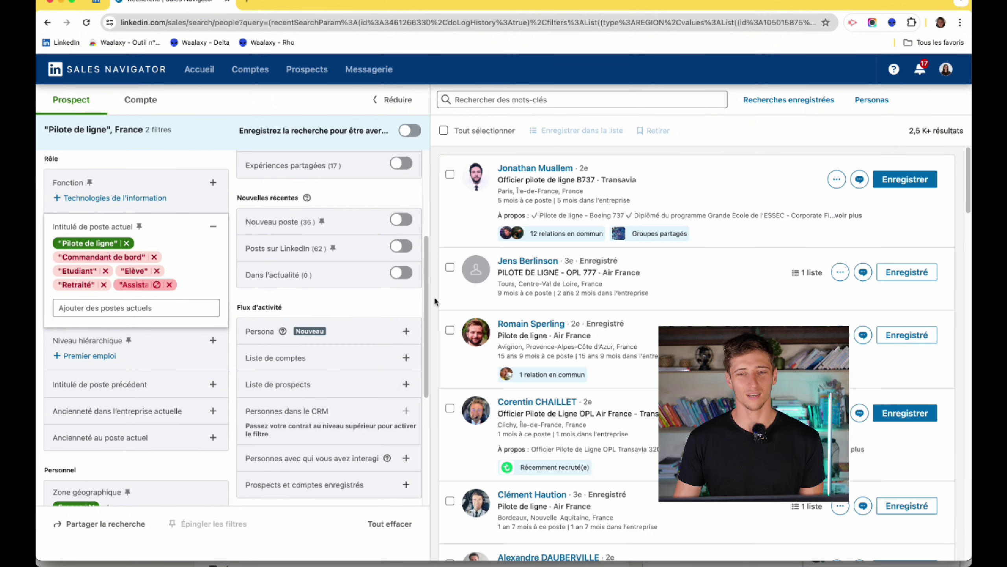
Step: Add "de production" in quotation marks to the current job title filter and set it as excluded
left_click(136, 308)
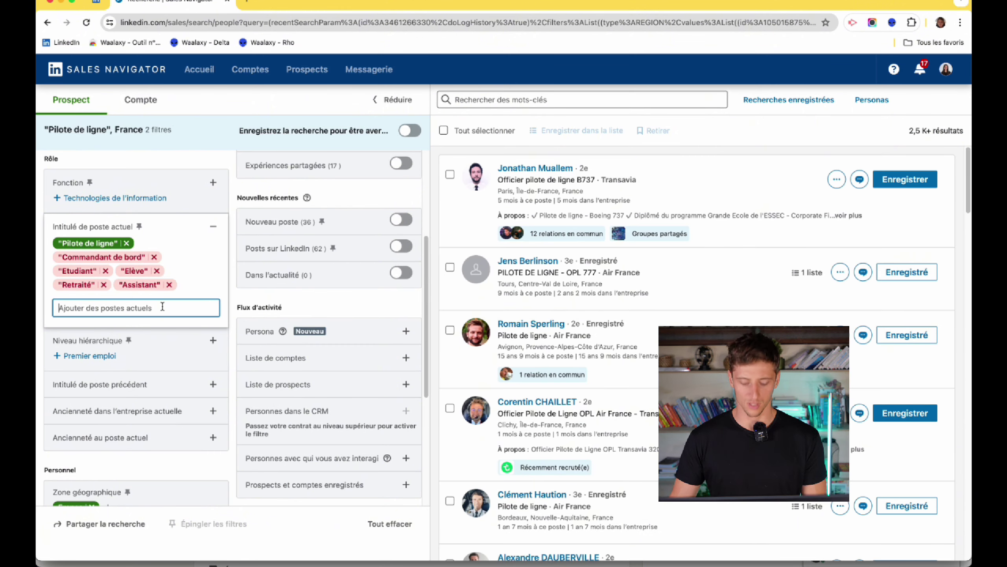
type("\"de produc")
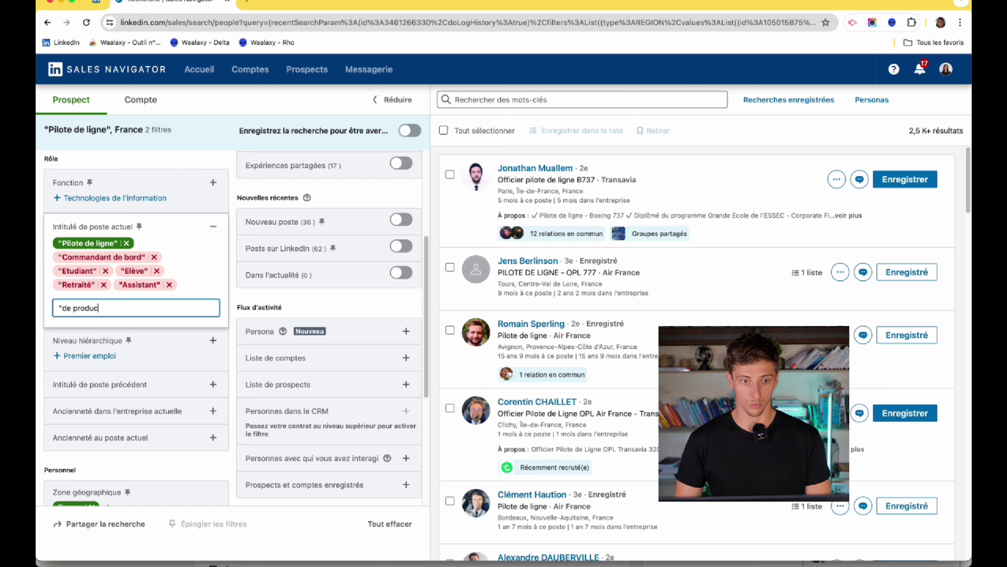
type("tion\"")
key("Return")
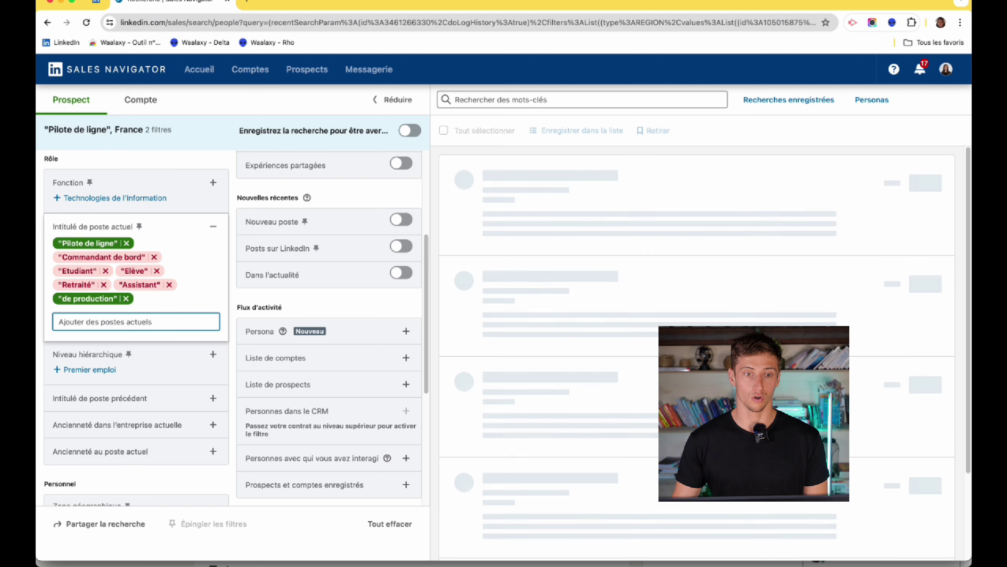
left_click(113, 298)
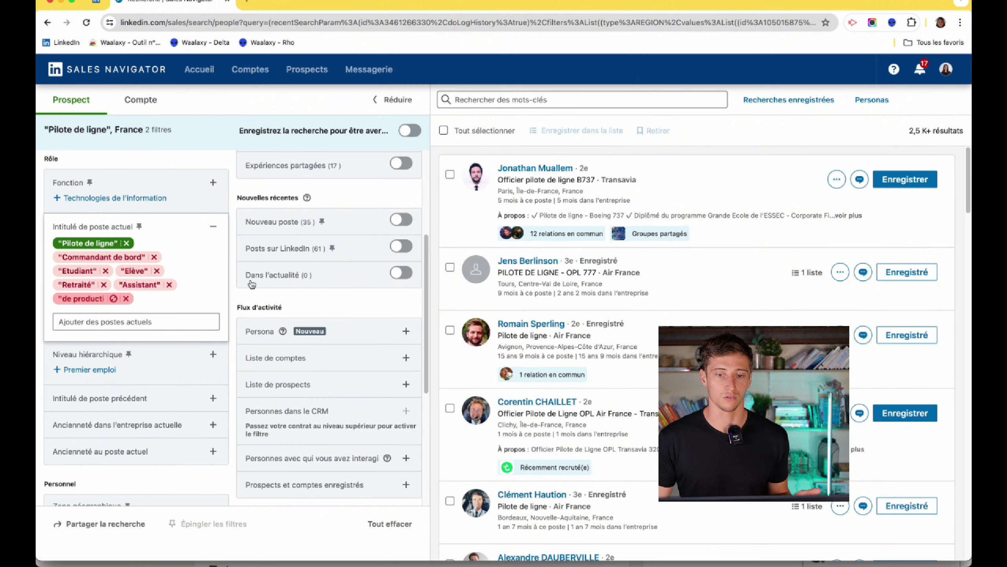
Step: Add "automatisé" in quotation marks to the current job title filter and set it as excluded
scroll(690, 268, "down", 10)
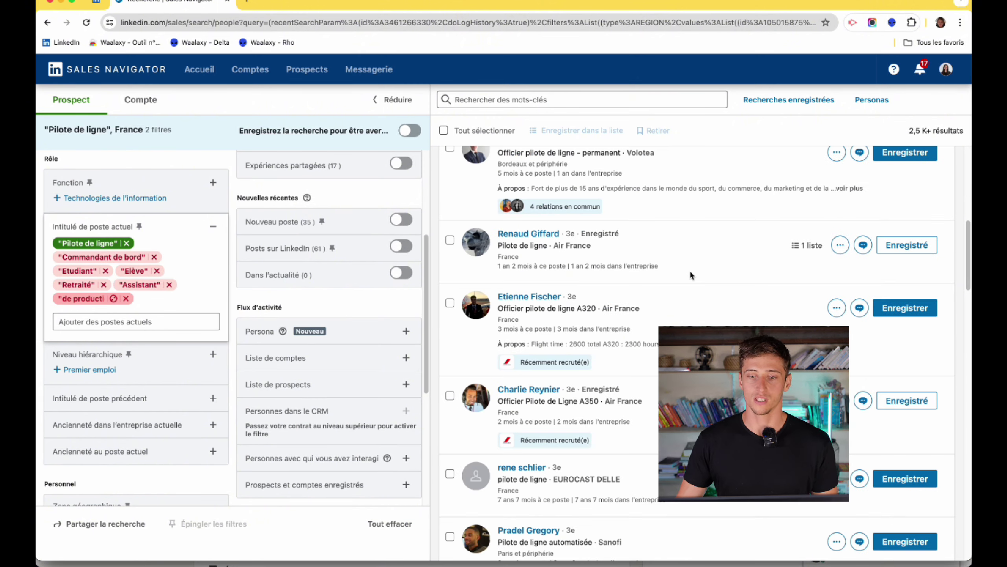
scroll(689, 270, "down", 1)
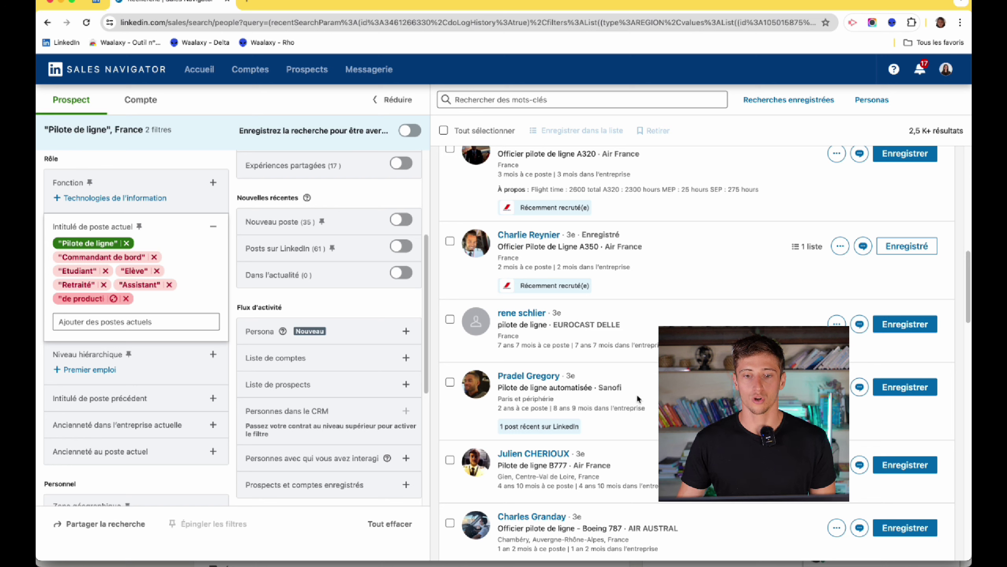
left_click(171, 328)
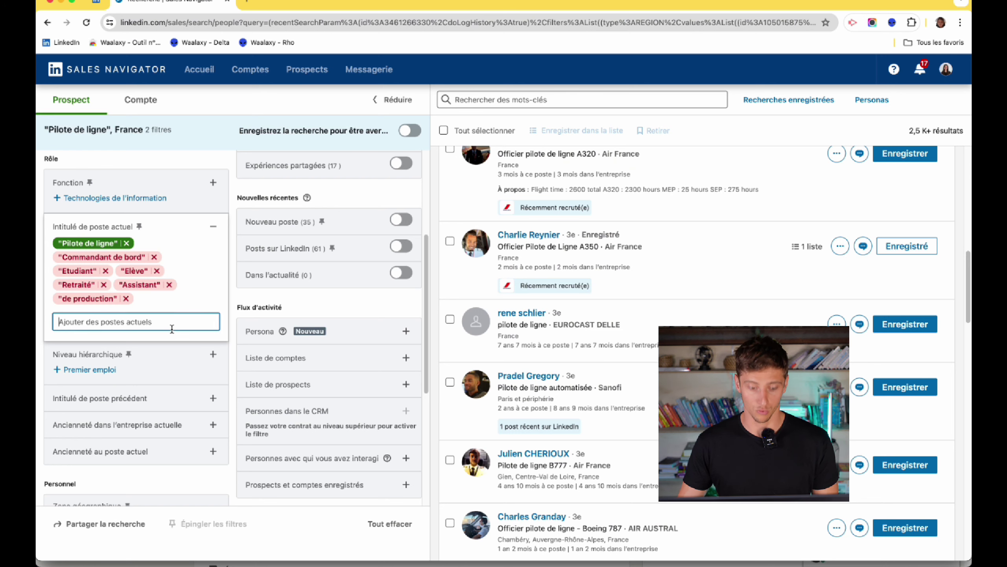
type("\"atutomati")
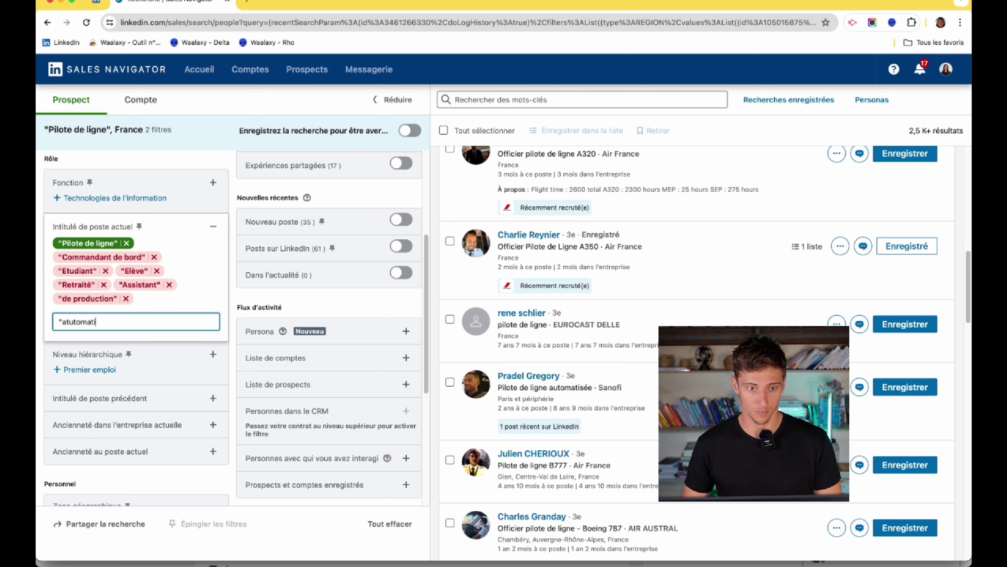
key("BackSpace")
type("utomatisé")
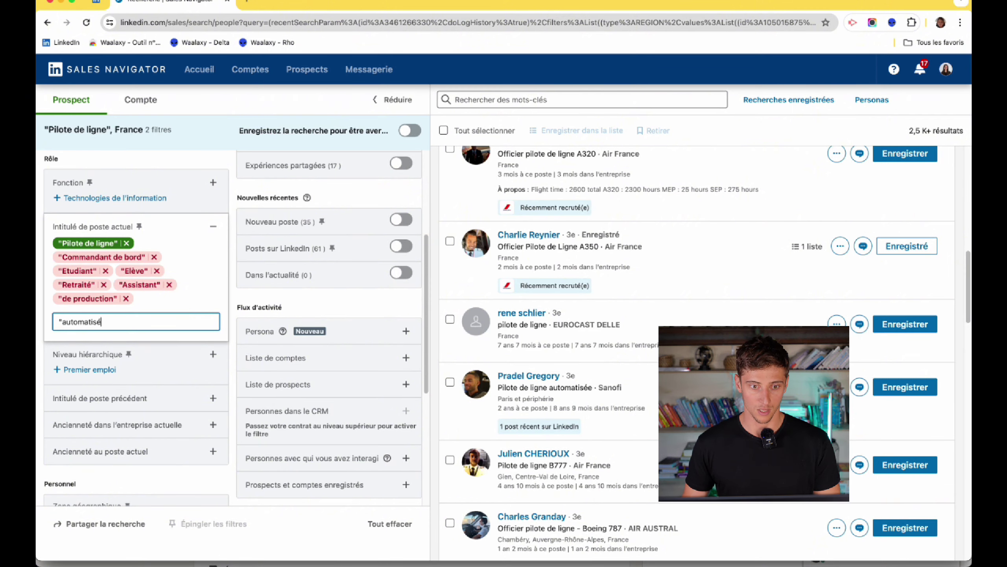
type("\"")
key("Return")
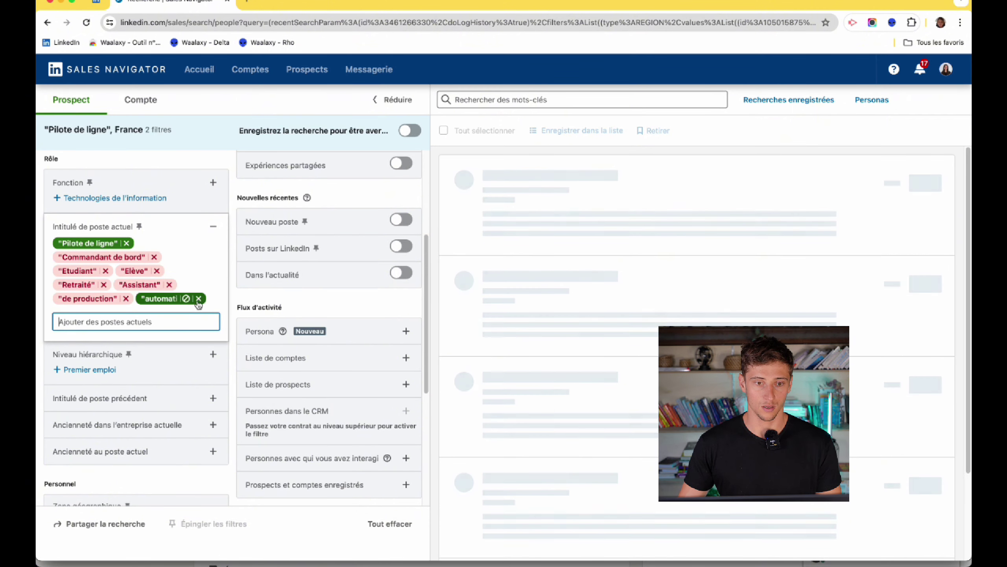
left_click(187, 298)
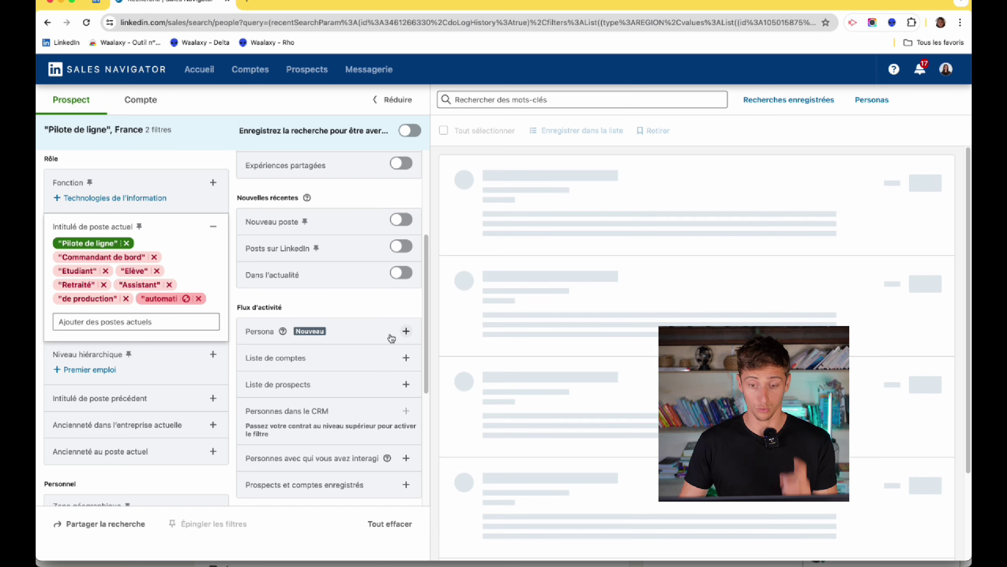
Step: Add "automatisée" in quotation marks to the current job title filter and set it as excluded
left_click(177, 321)
type("\"a")
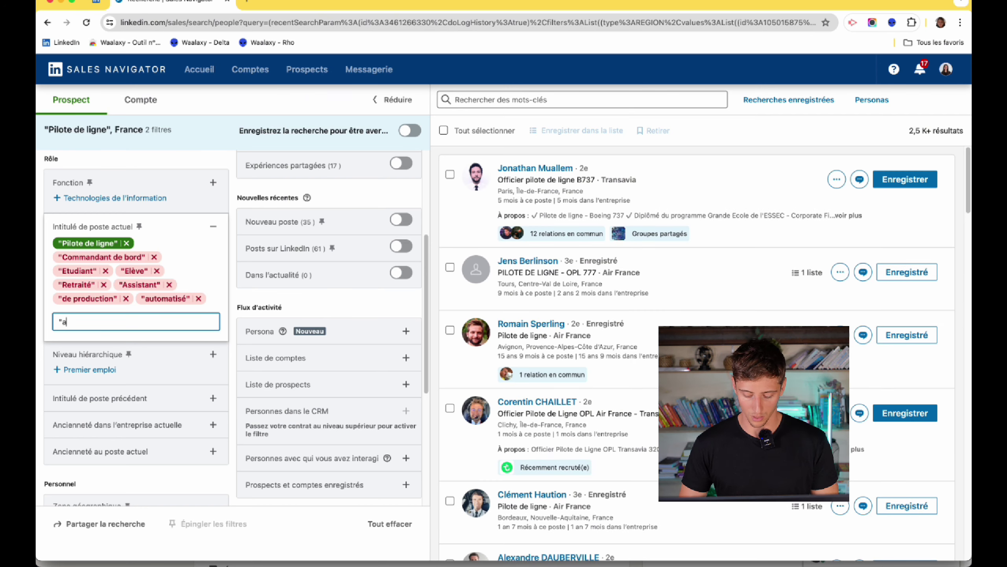
type("utomatisée\"")
key("Return")
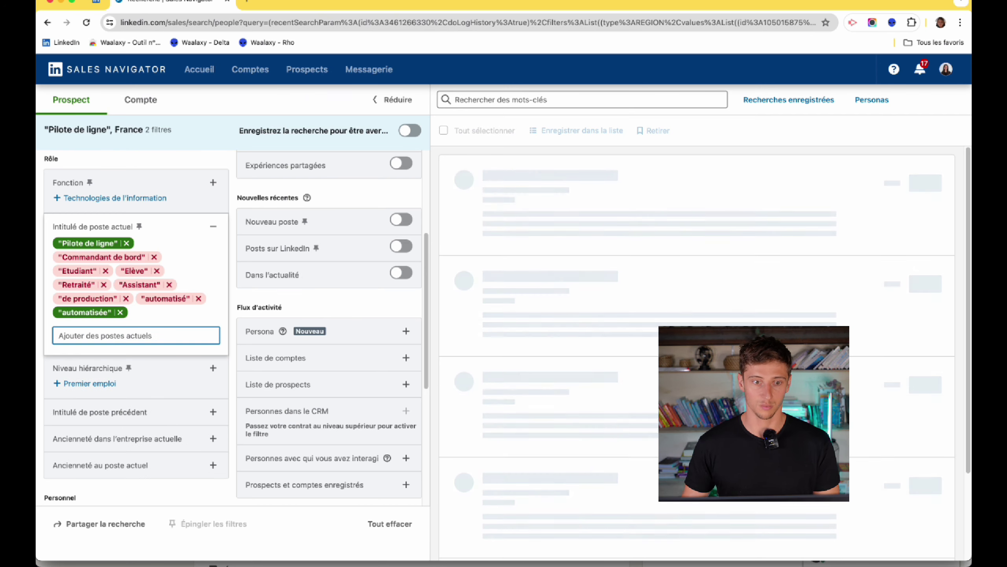
left_click(108, 312)
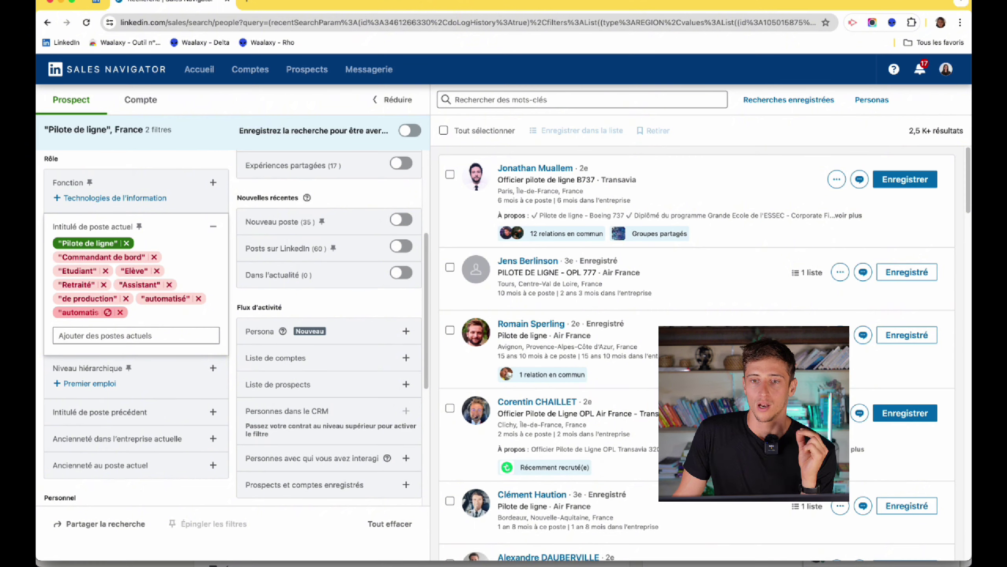
left_click_drag(909, 131, 929, 131)
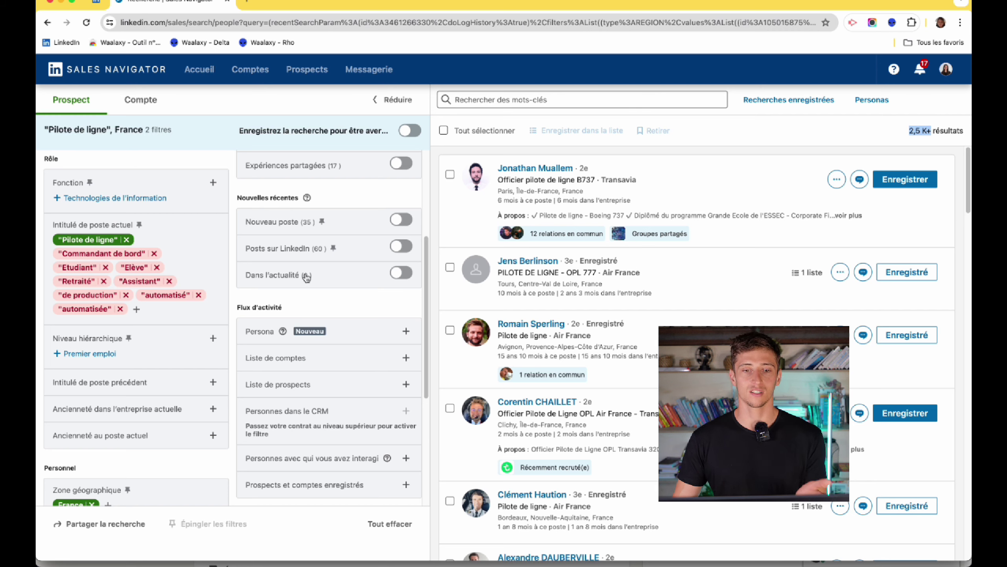
Step: Try narrowing the search to company headcounts of 1-10 and 11-50
scroll(162, 361, "down", 5)
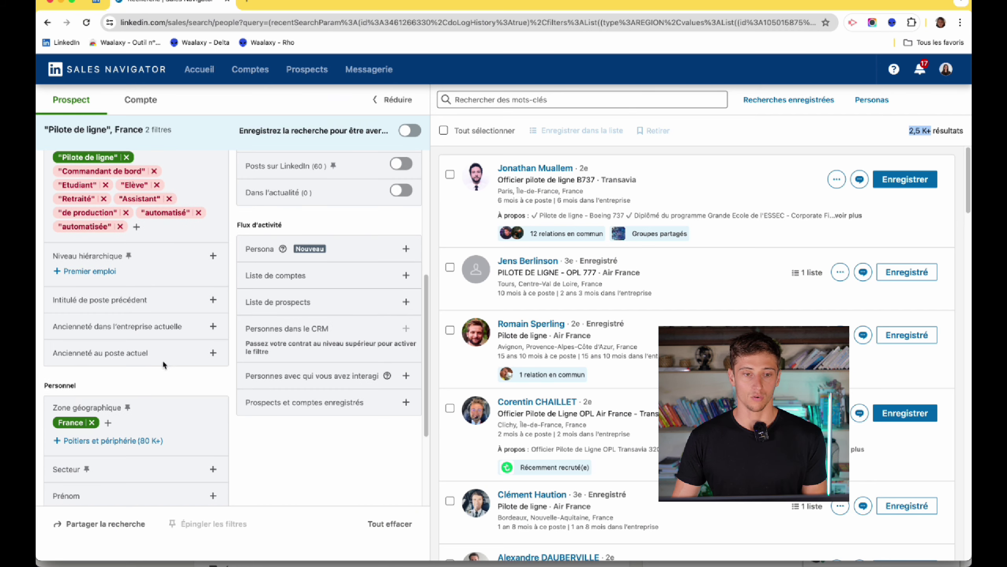
scroll(302, 288, "up", 10)
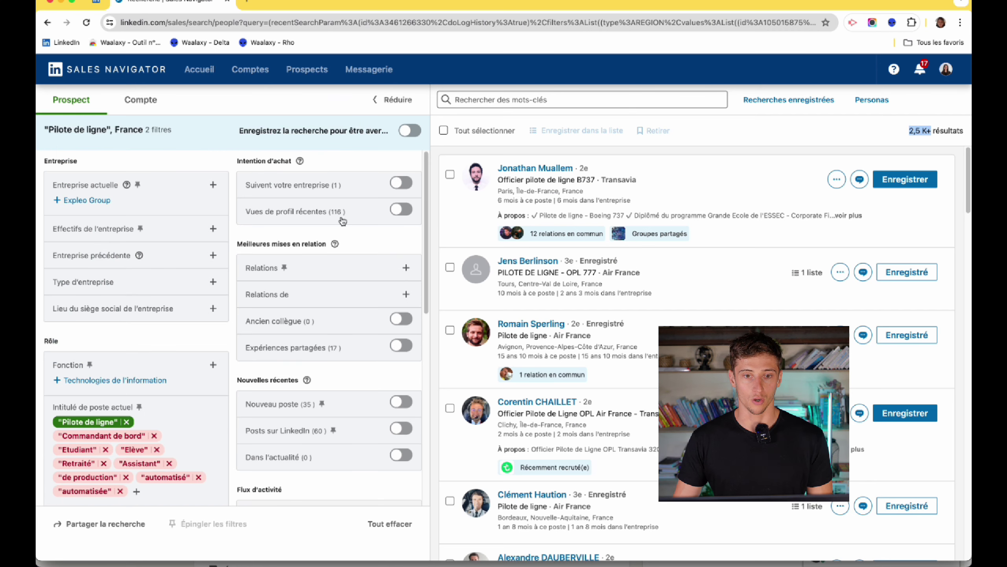
left_click(113, 228)
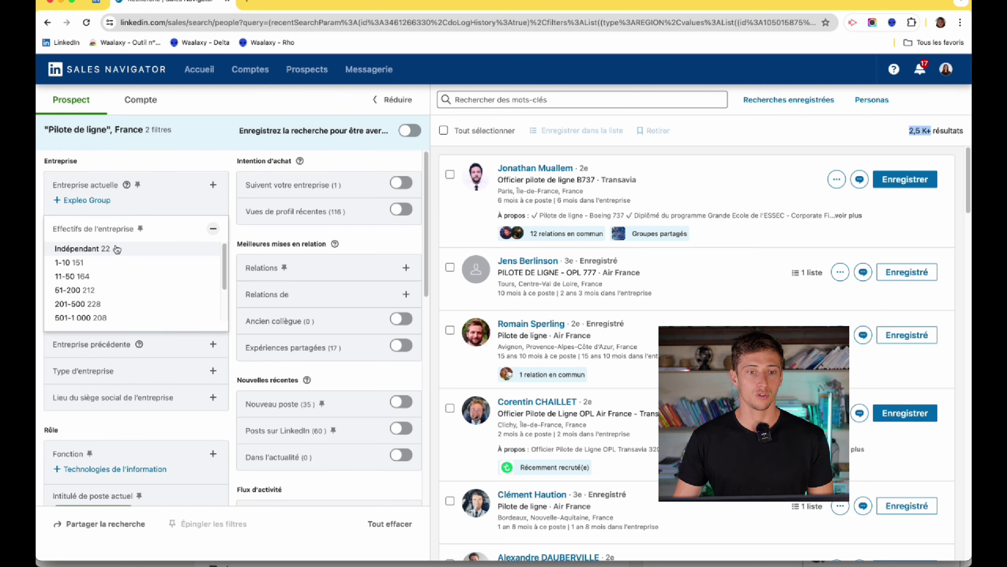
left_click(91, 263)
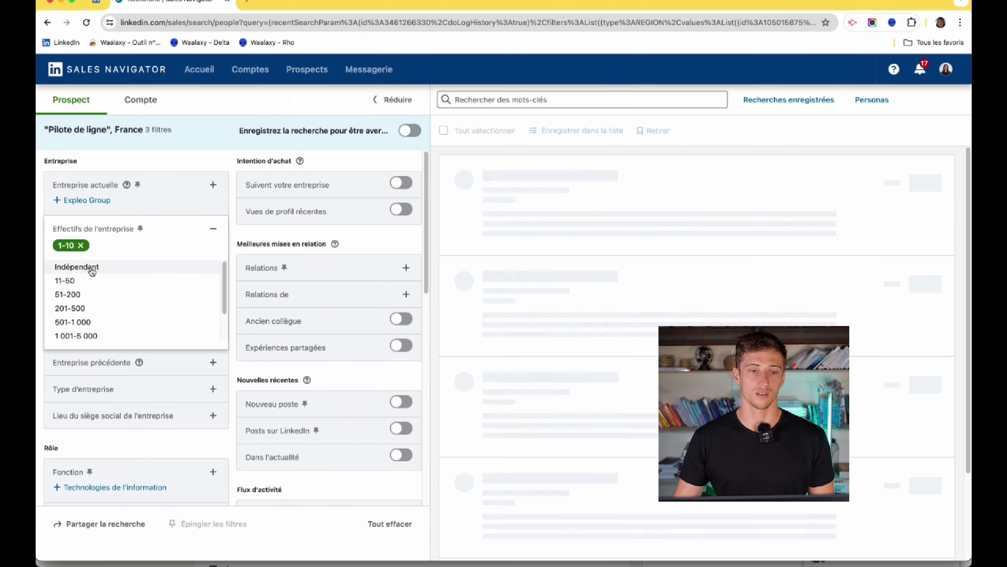
left_click(88, 281)
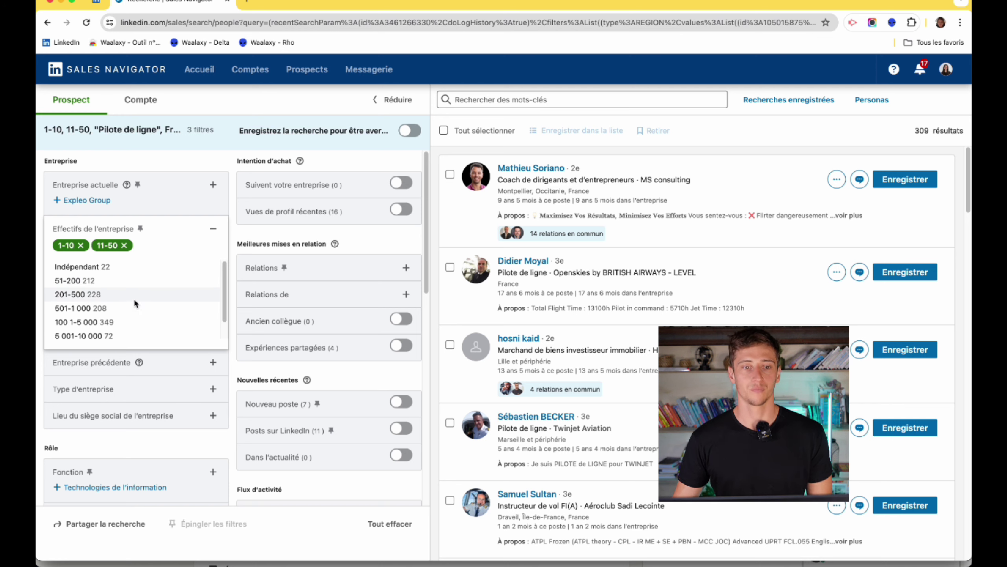
Step: Remove the 1-10 and 11-50 ranges from the company headcount filter and collapse it
left_click(81, 246)
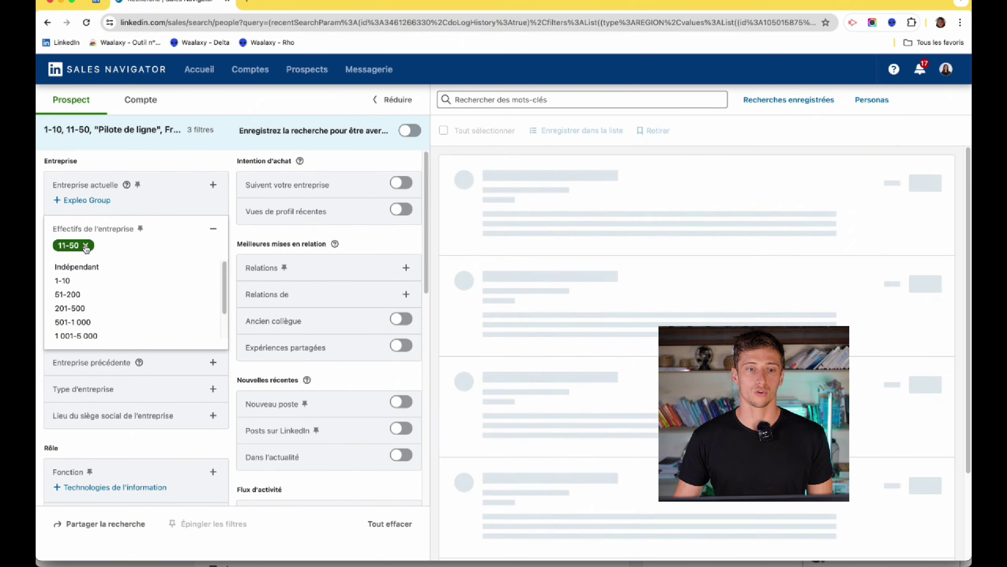
left_click(83, 246)
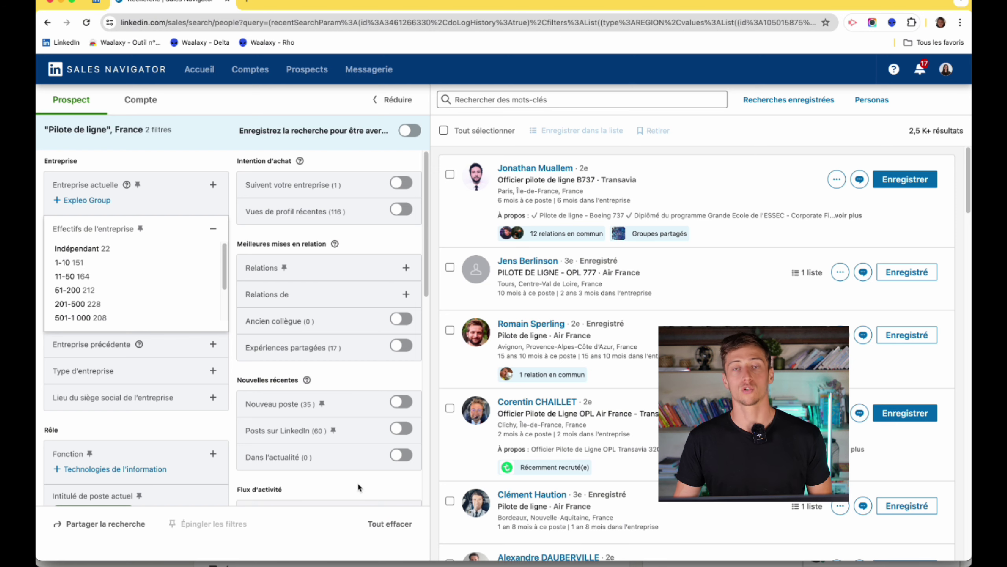
left_click(357, 246)
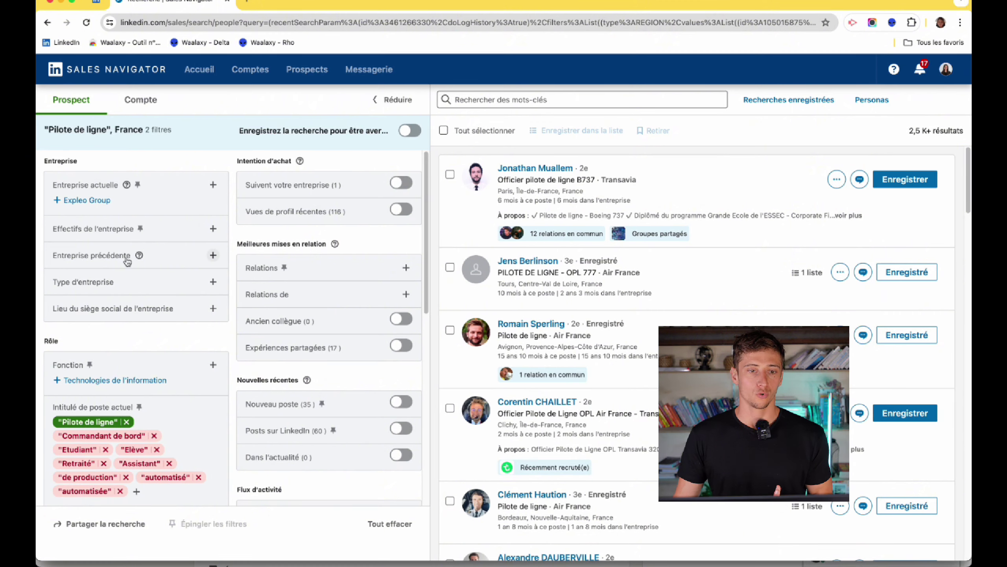
Step: Set the years of experience filter to "Entre 3 et 5 ans", "Entre 6 et 10 ans" and "Plus de 10 ans"
scroll(127, 261, "down", 7)
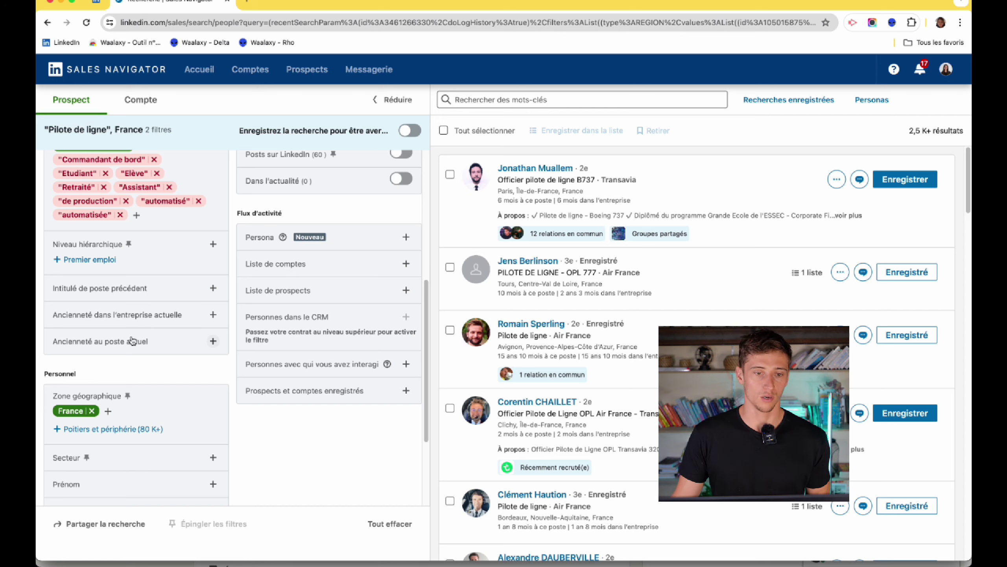
scroll(132, 344, "down", 1)
scroll(130, 340, "down", 3)
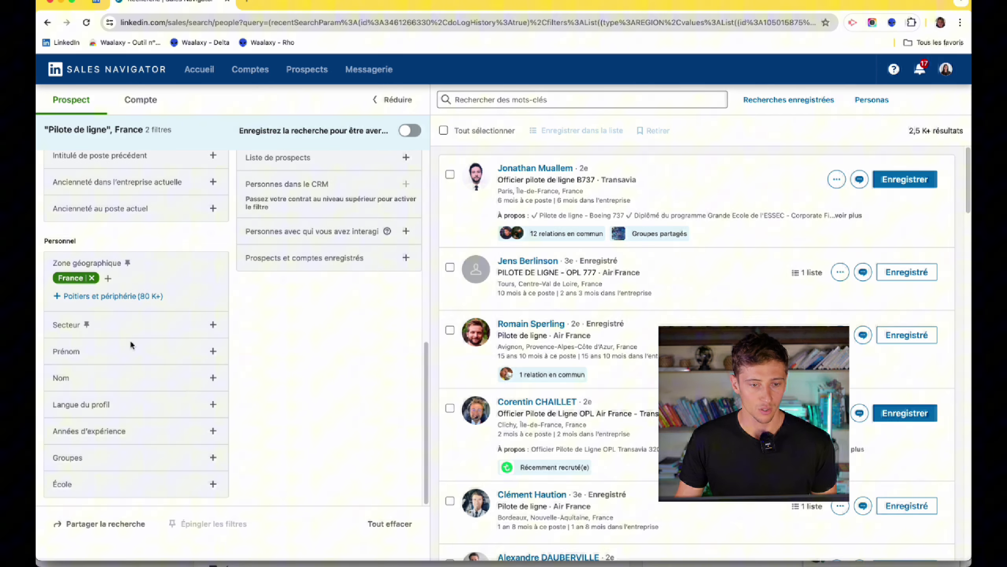
left_click(107, 430)
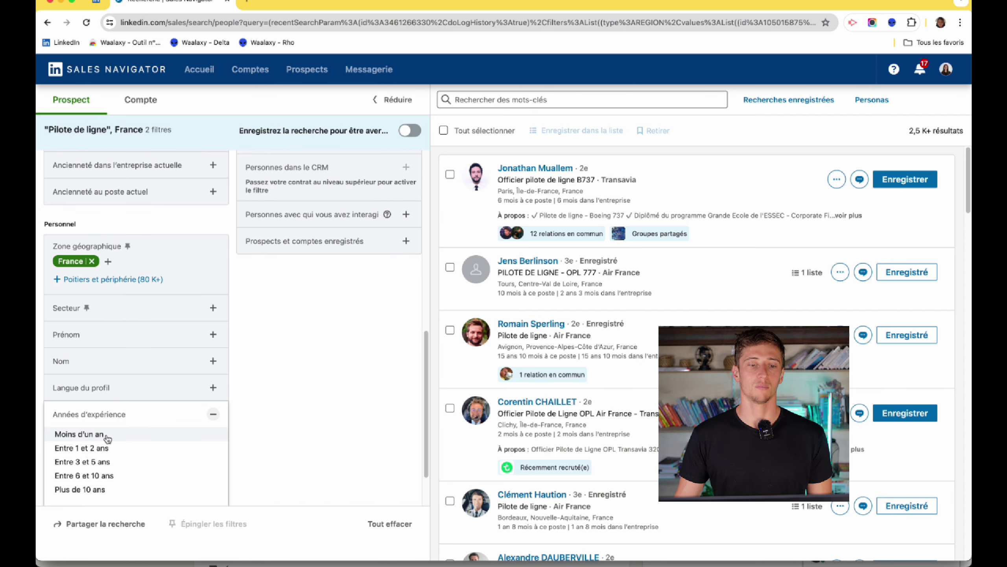
left_click(104, 465)
left_click(101, 479)
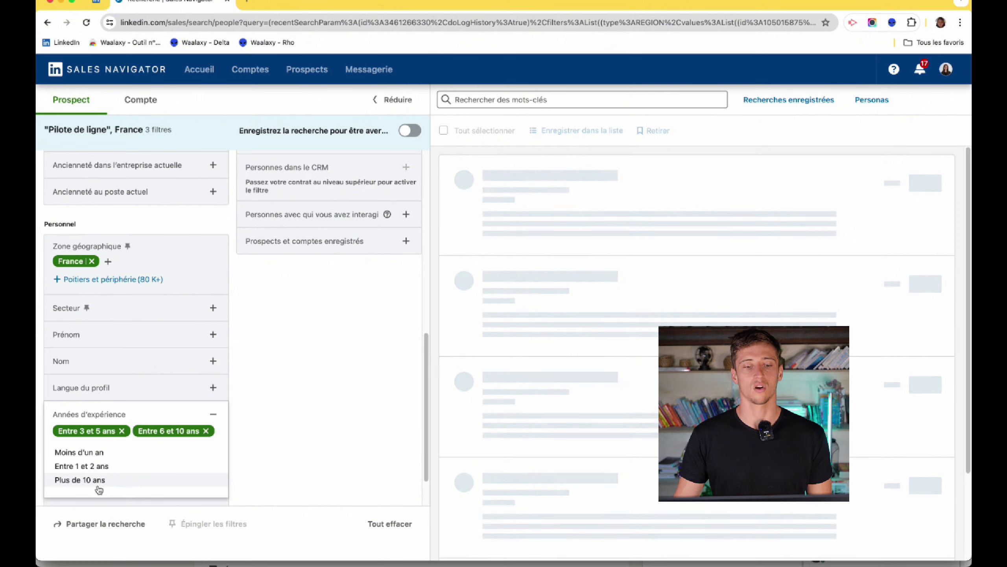
left_click(99, 480)
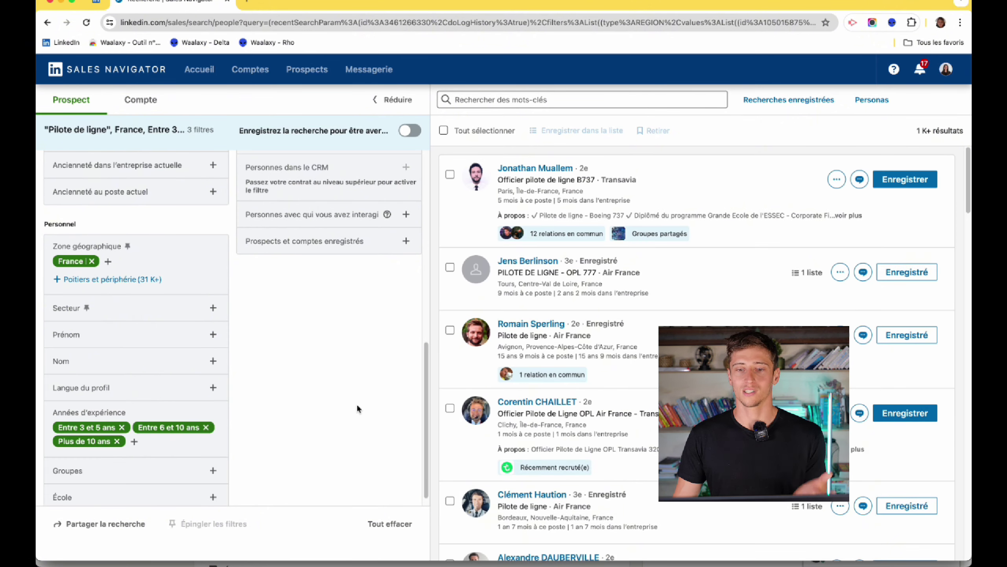
left_click(357, 403)
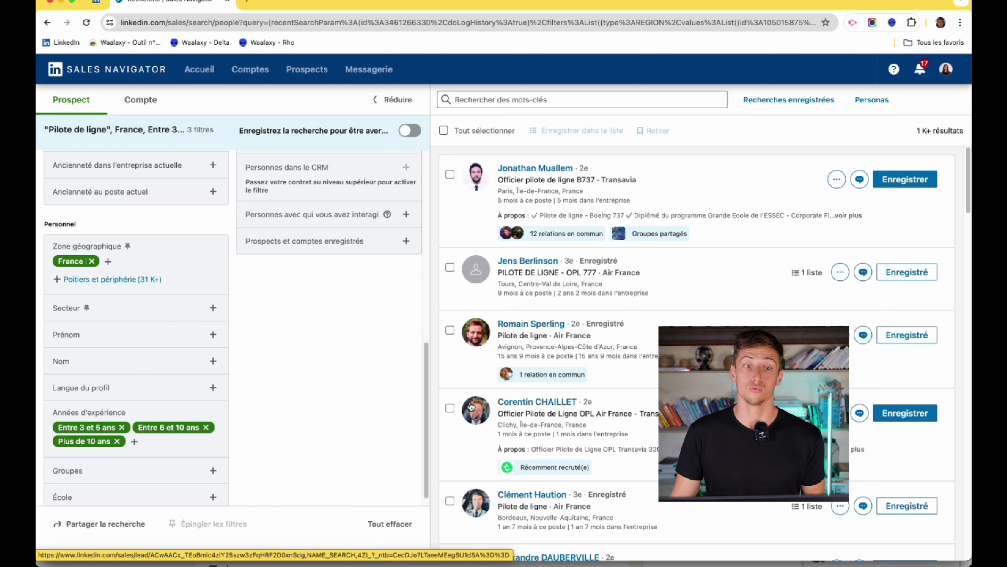
Step: Review the available search filters and examine the include and exclude options of the seniority level filter
scroll(407, 381, "up", 8)
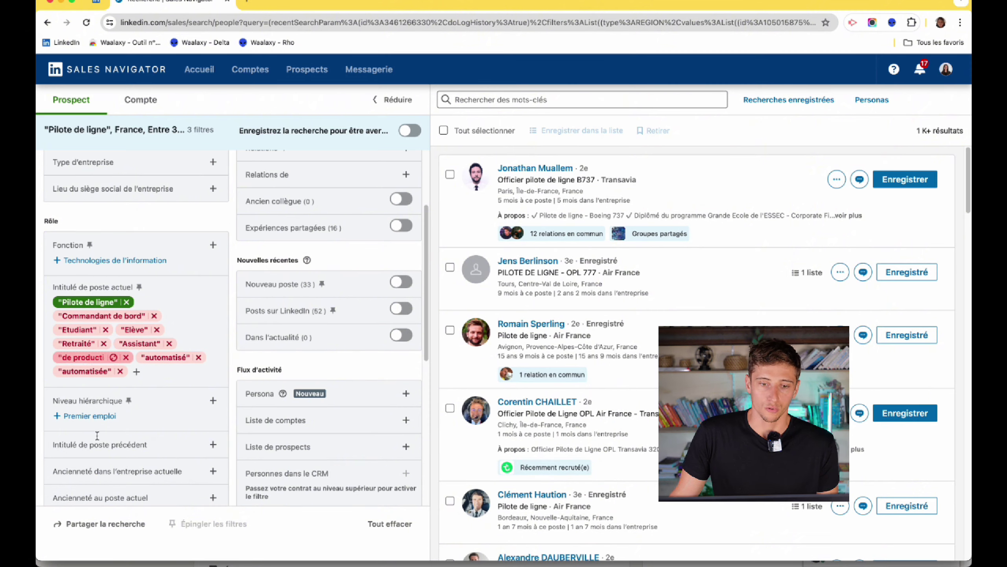
scroll(336, 455, "up", 3)
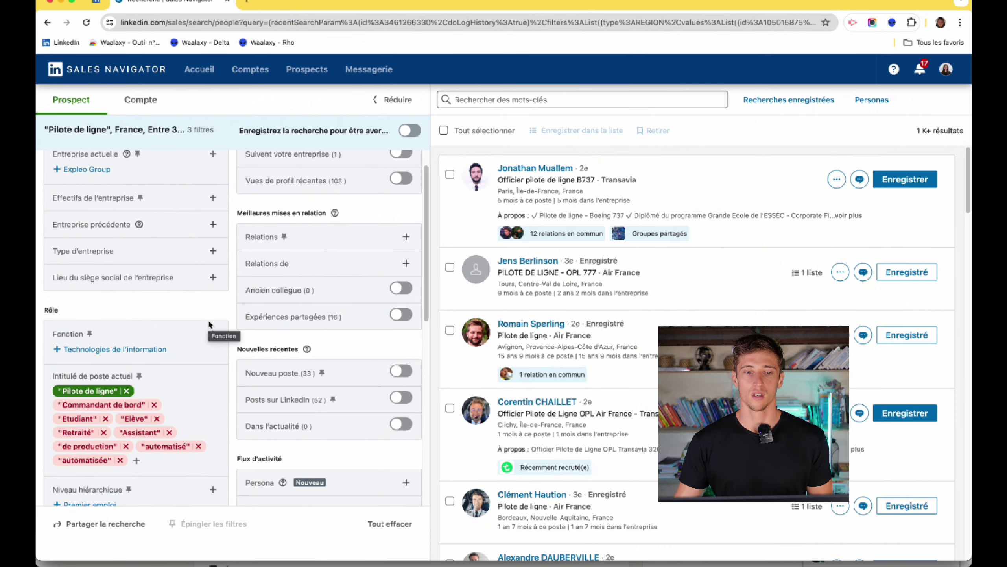
scroll(361, 369, "down", 5)
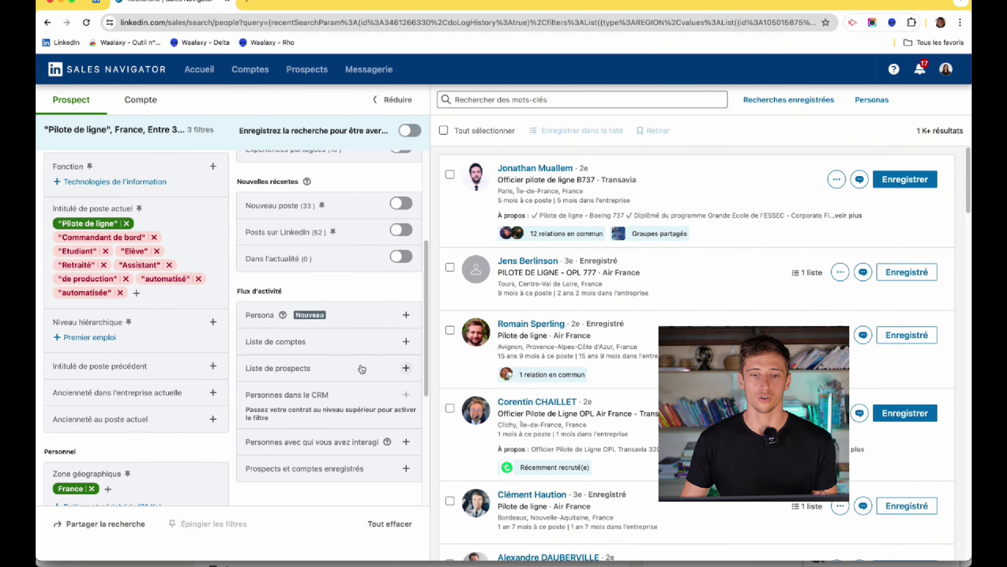
scroll(364, 370, "up", 5)
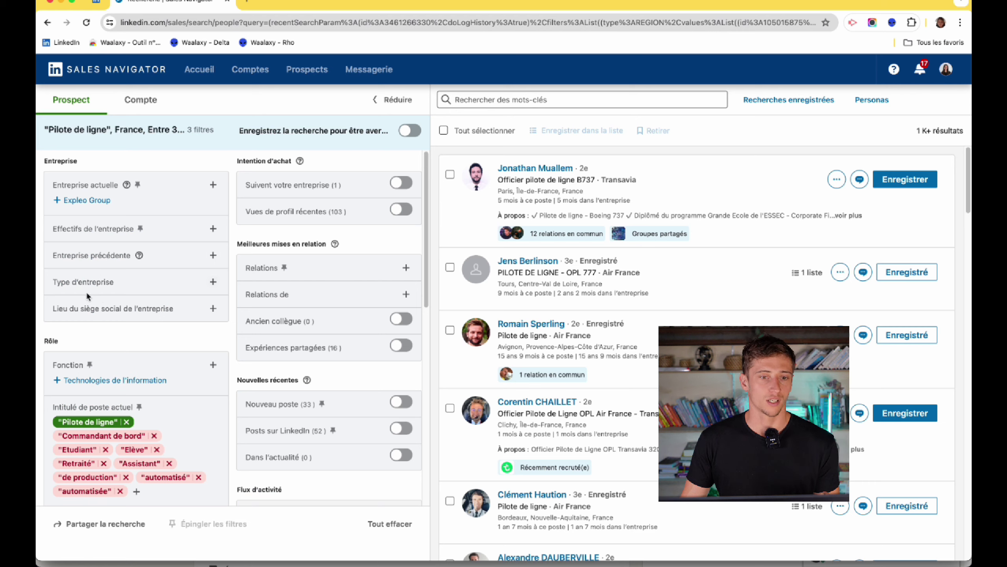
scroll(136, 312, "down", 3)
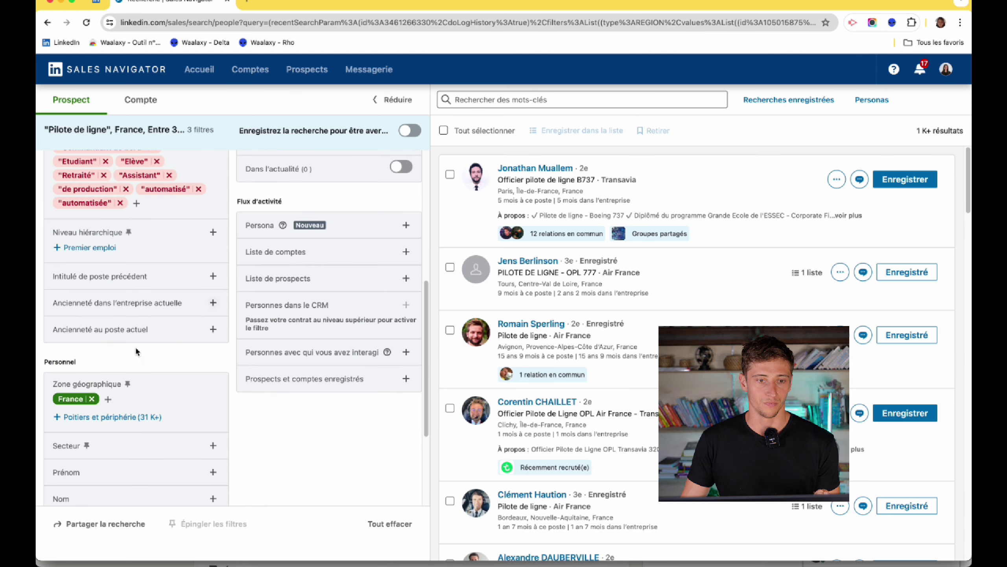
scroll(134, 349, "down", 5)
left_click(213, 232)
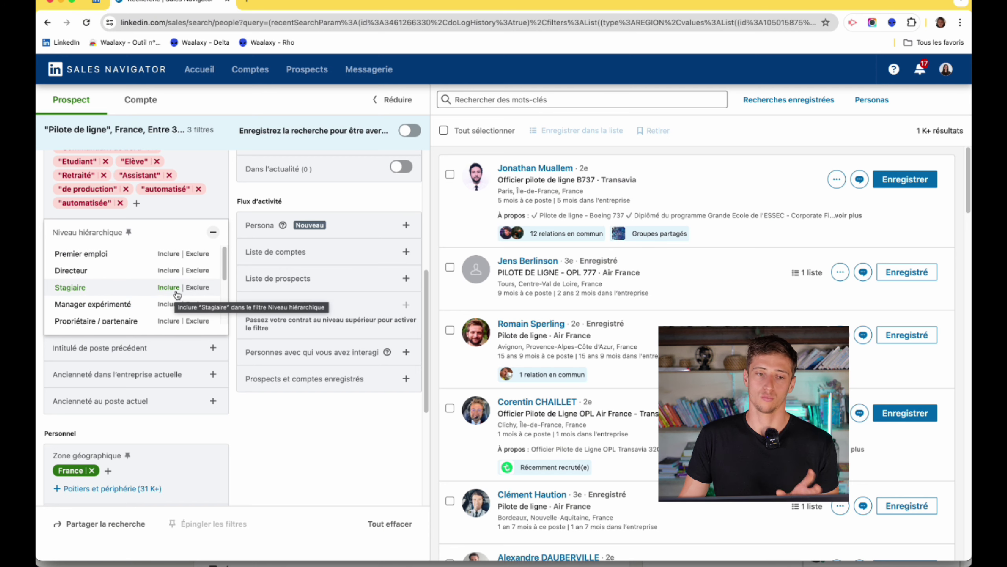
scroll(303, 431, "up", 5)
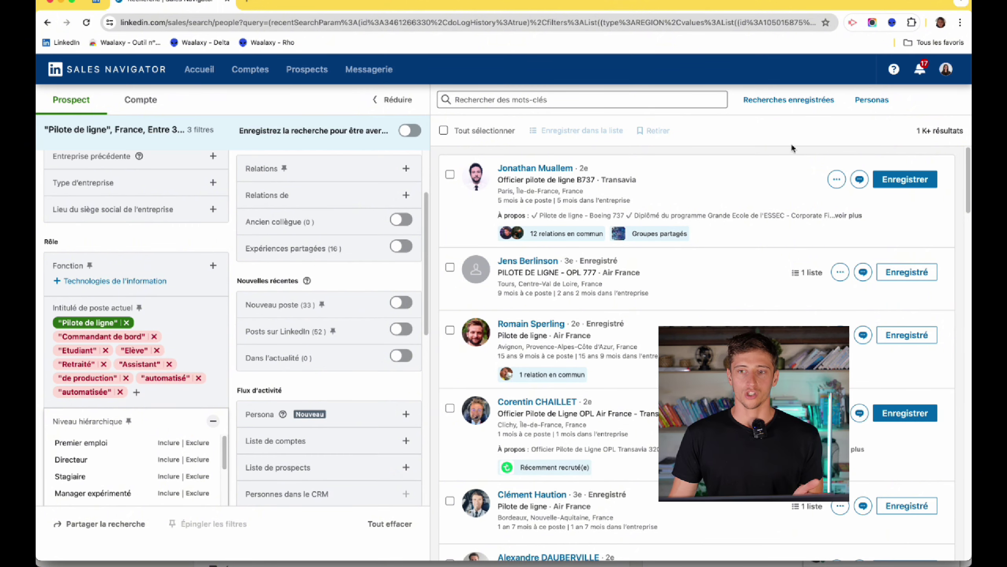
Step: Create a Waalaxy list named "Liste 1" for importing the Sales Navigator search and check which members can be selected
left_click(889, 24)
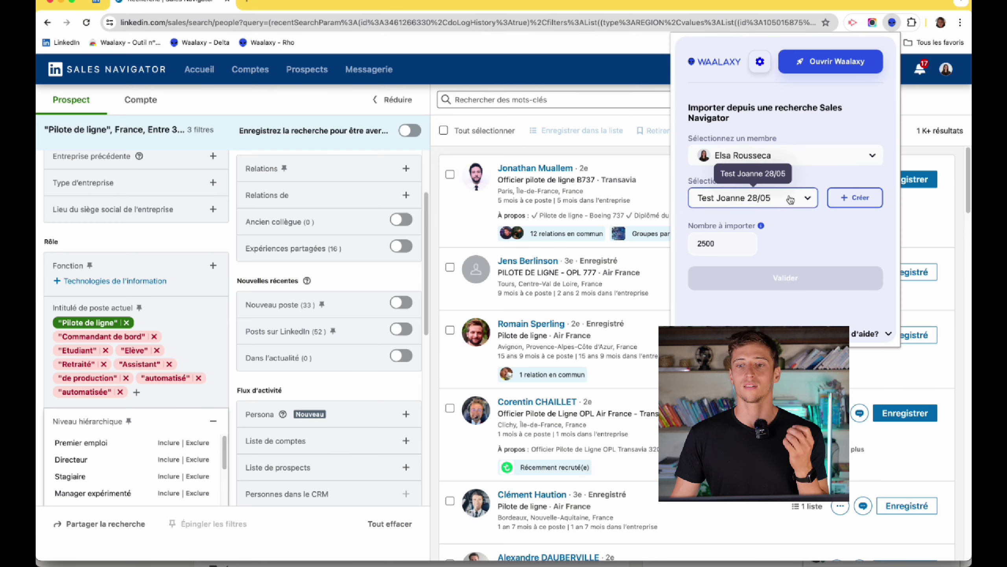
left_click(855, 198)
left_click(781, 190)
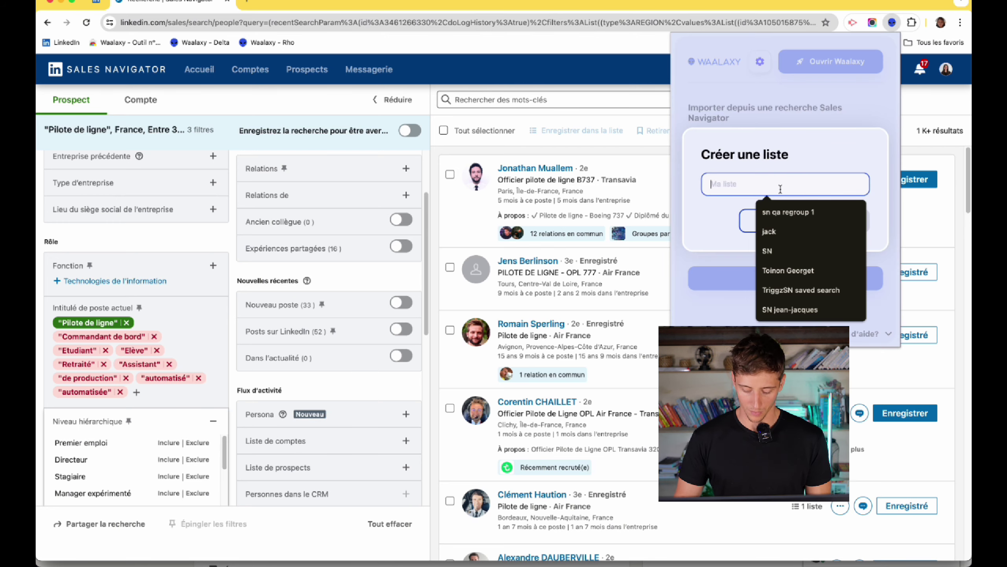
type("Liste 1")
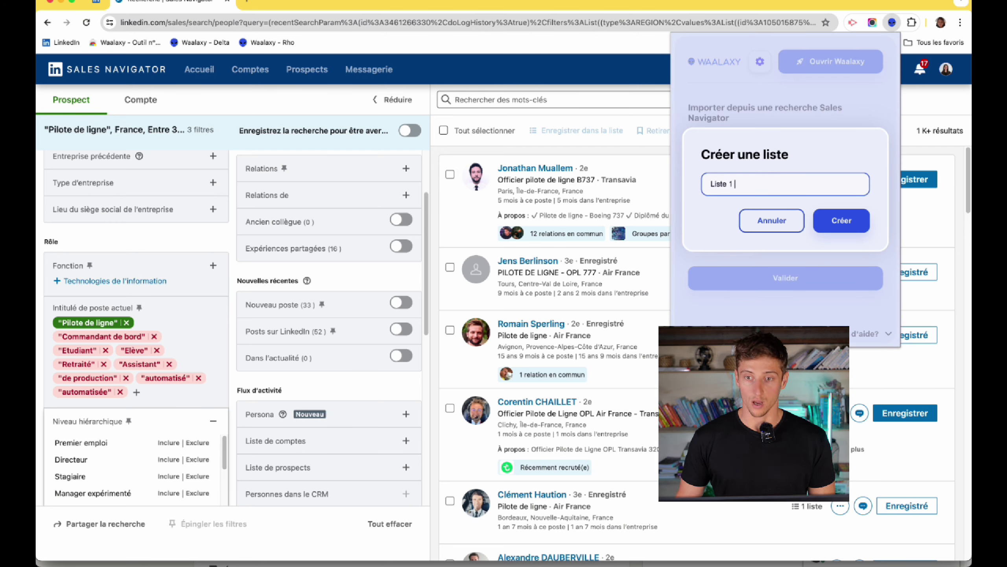
left_click(849, 220)
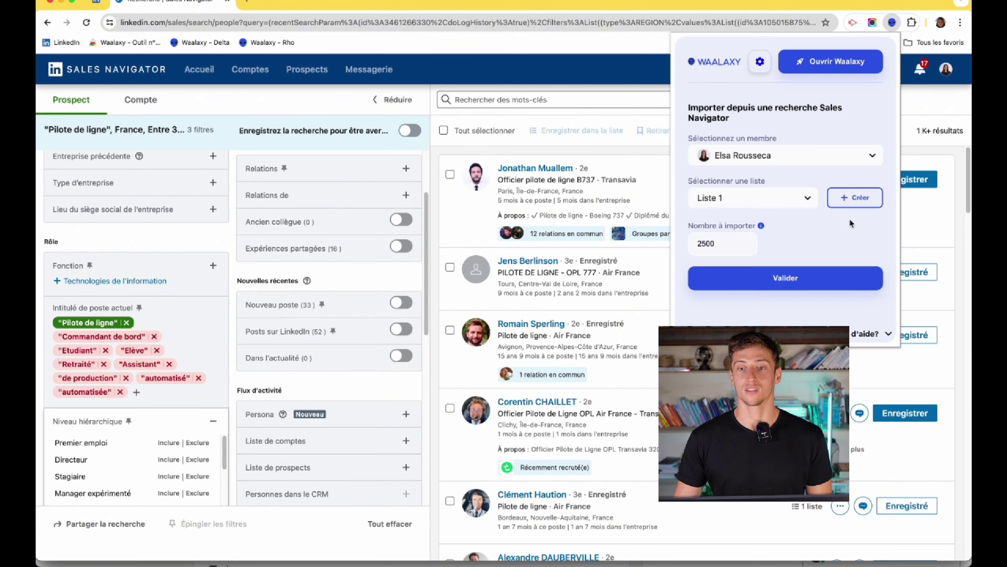
left_click(759, 158)
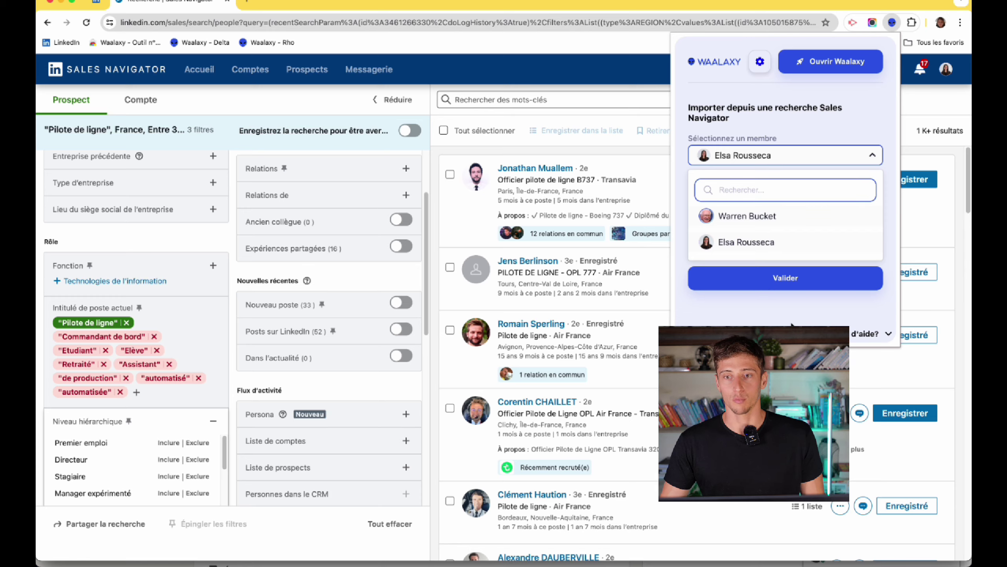
left_click(787, 279)
Step: Switch to the Waalaxy prospects page, open the "Pilotes" list and look through its prospects
key("ctrl+Up")
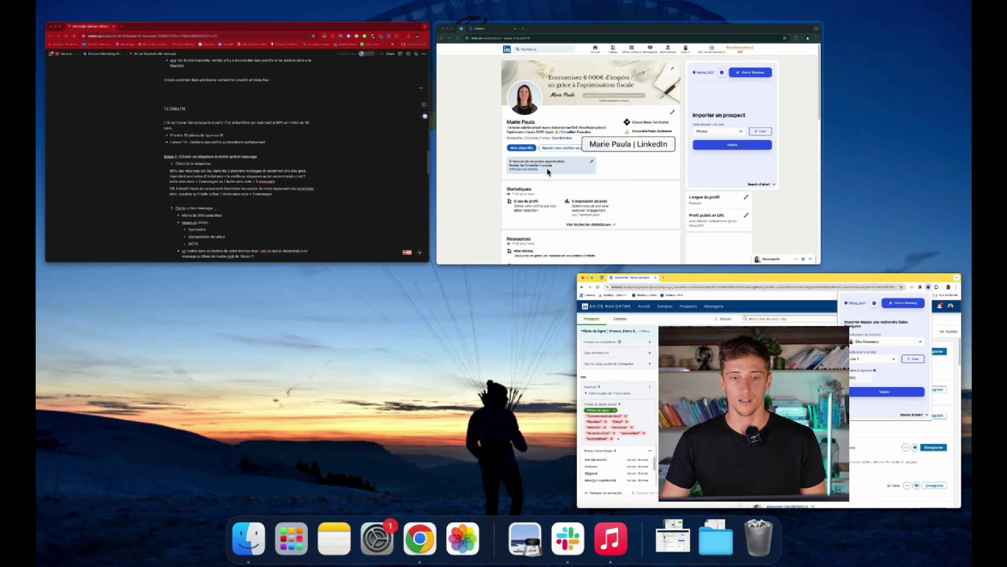
left_click(480, 205)
key("super+Tab")
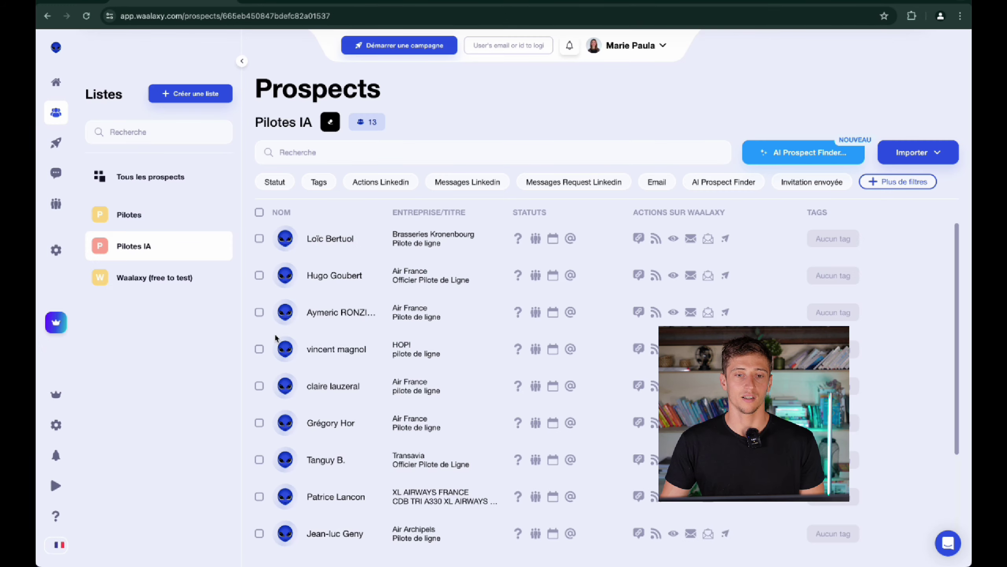
left_click(169, 210)
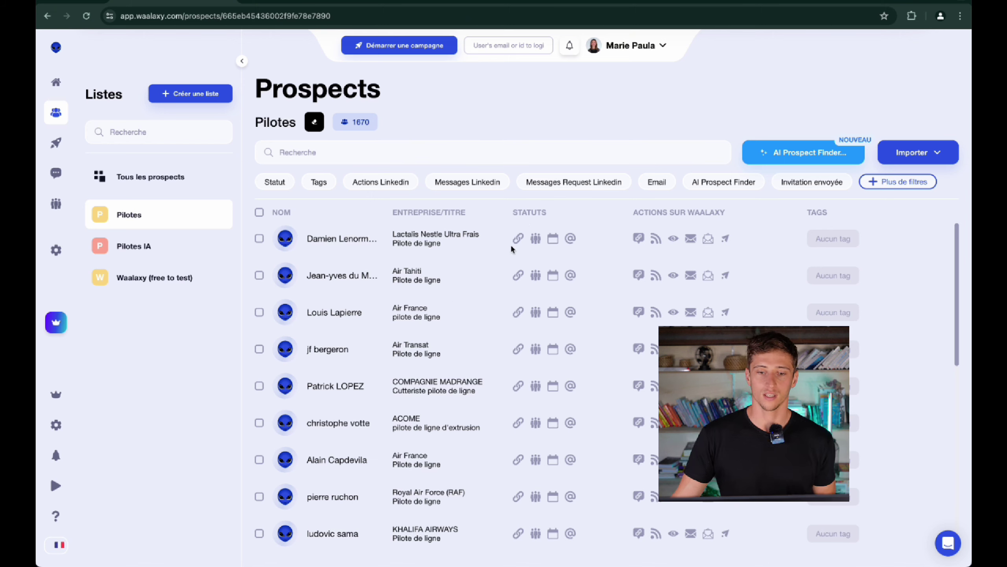
scroll(456, 306, "down", 14)
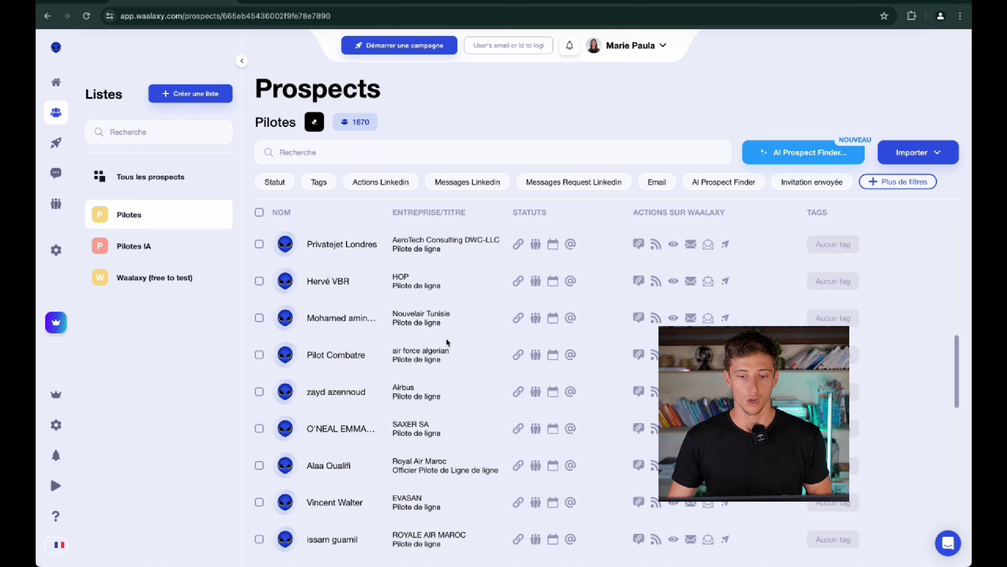
scroll(451, 342, "up", 5)
Step: Search the "Pilotes" list for "Pilote de ligne" and check the companies and job titles of the matching prospects
left_click(449, 155)
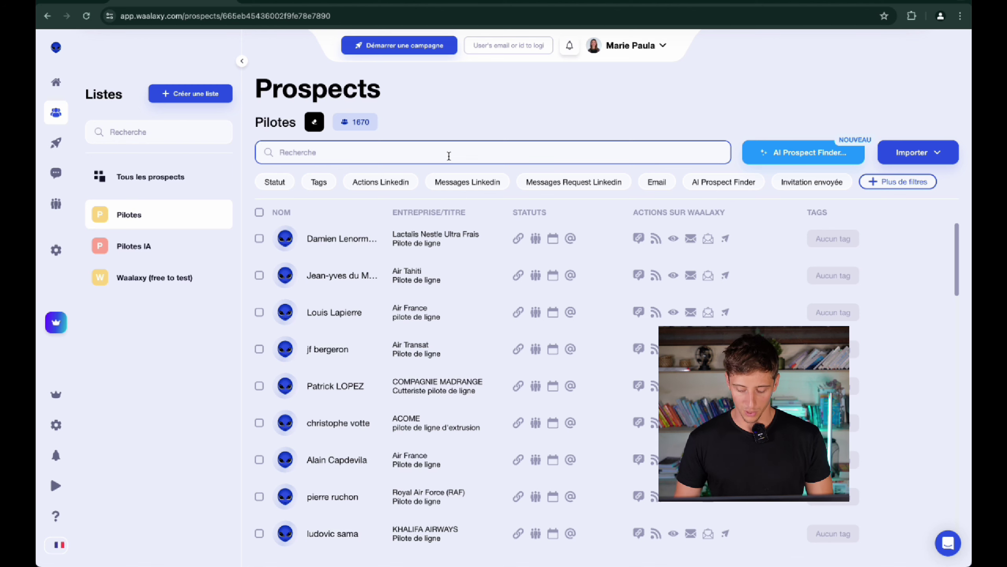
type("Pilote de ligne")
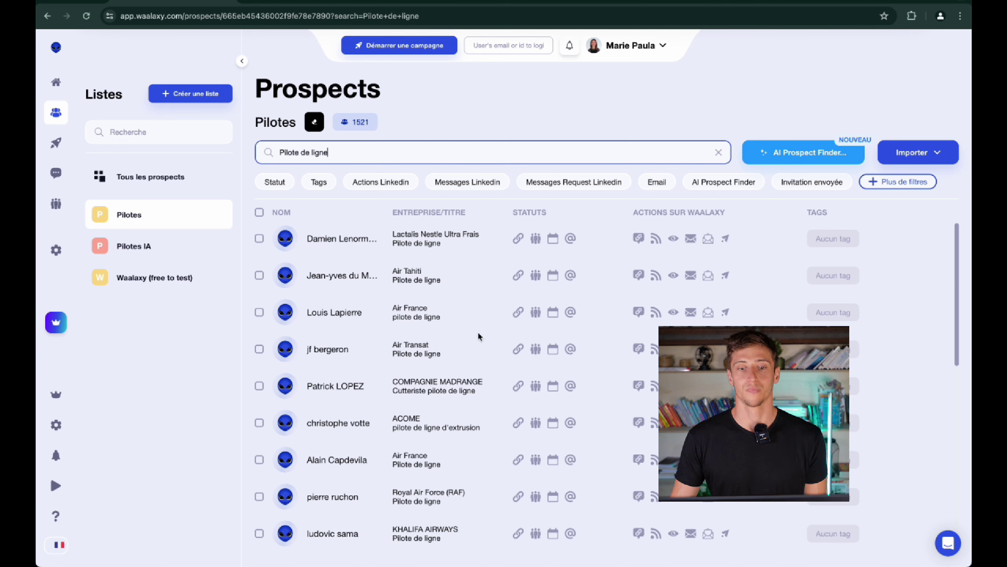
scroll(481, 337, "down", 4)
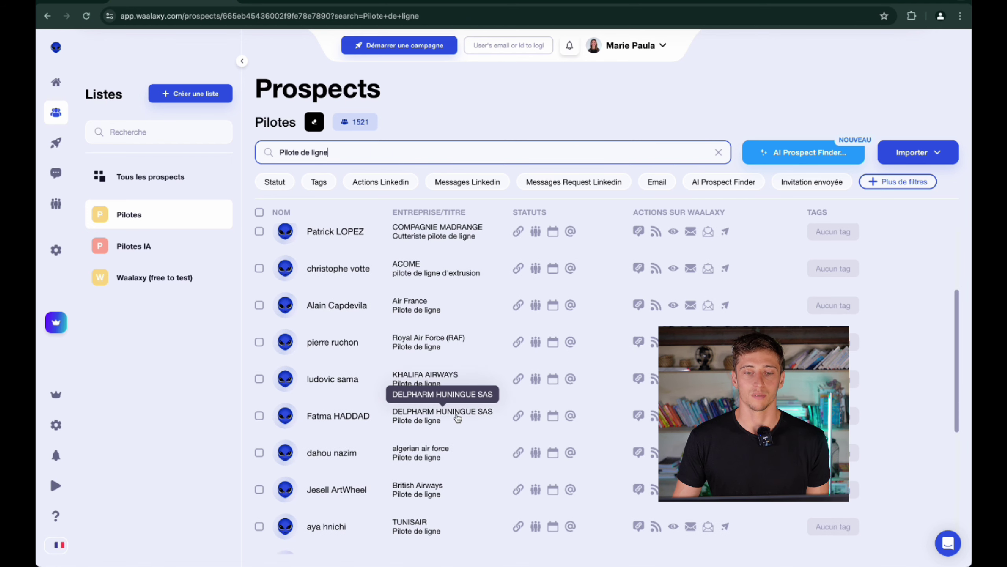
scroll(456, 417, "up", 1)
scroll(456, 417, "up", 4)
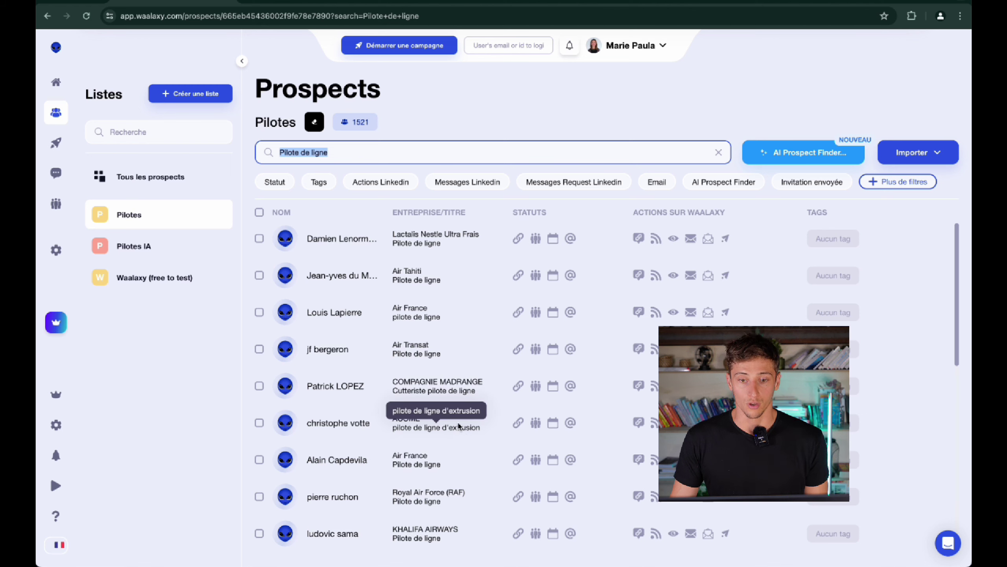
Step: Move all prospects matching "extrusion" from the "Pilotes" list to a new list named "Blacklist" and open that list
type("extrusion")
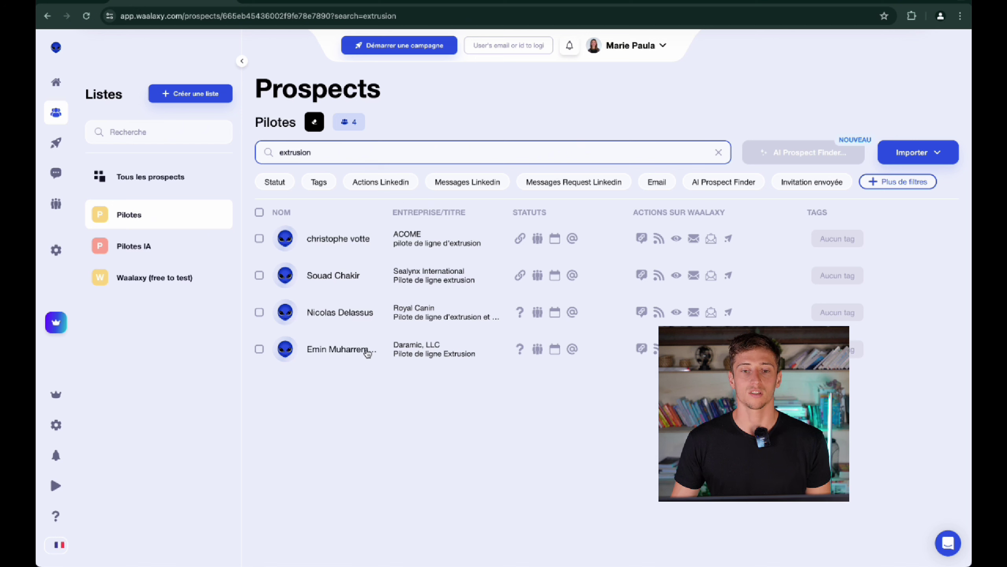
left_click(260, 213)
left_click(681, 50)
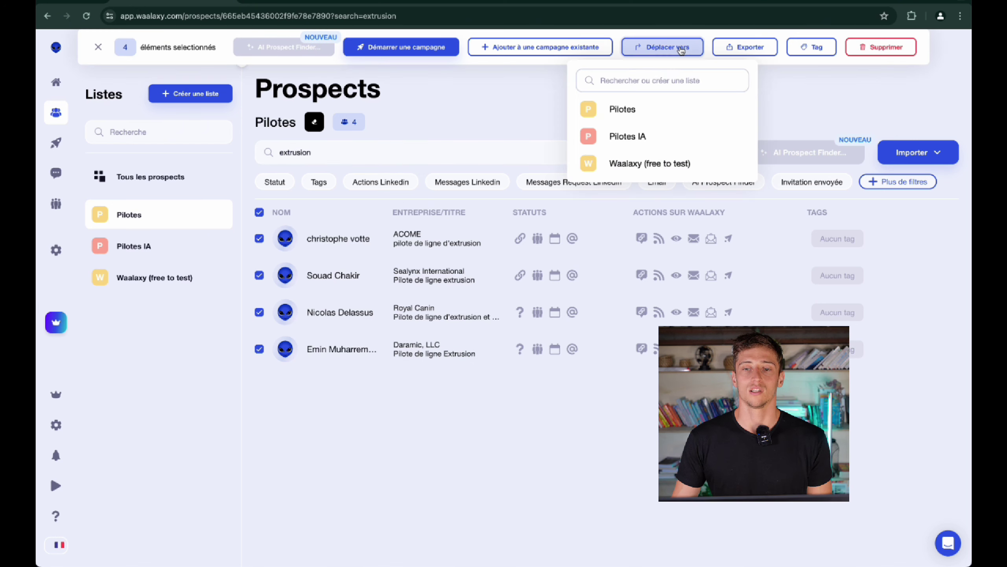
left_click(667, 88)
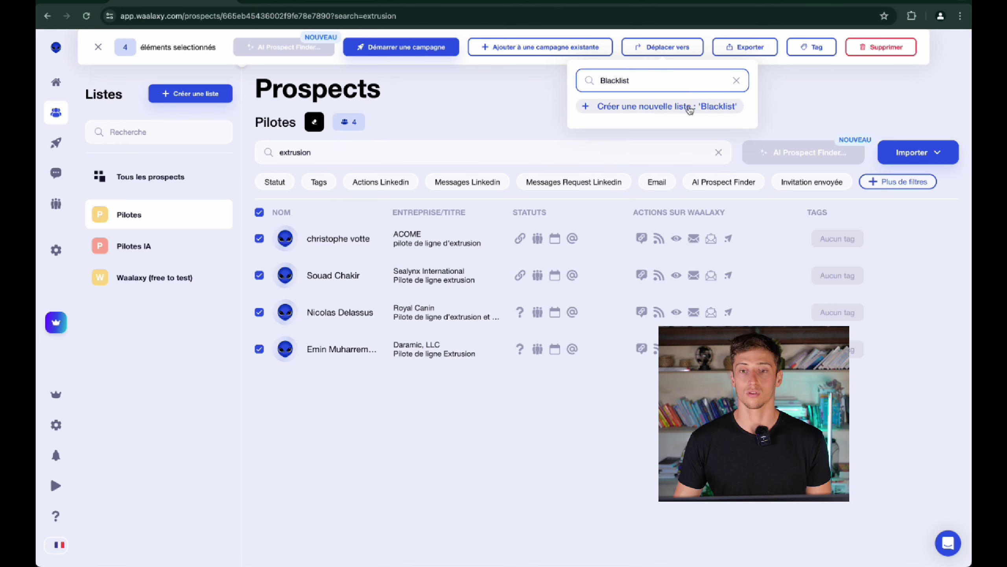
left_click(691, 107)
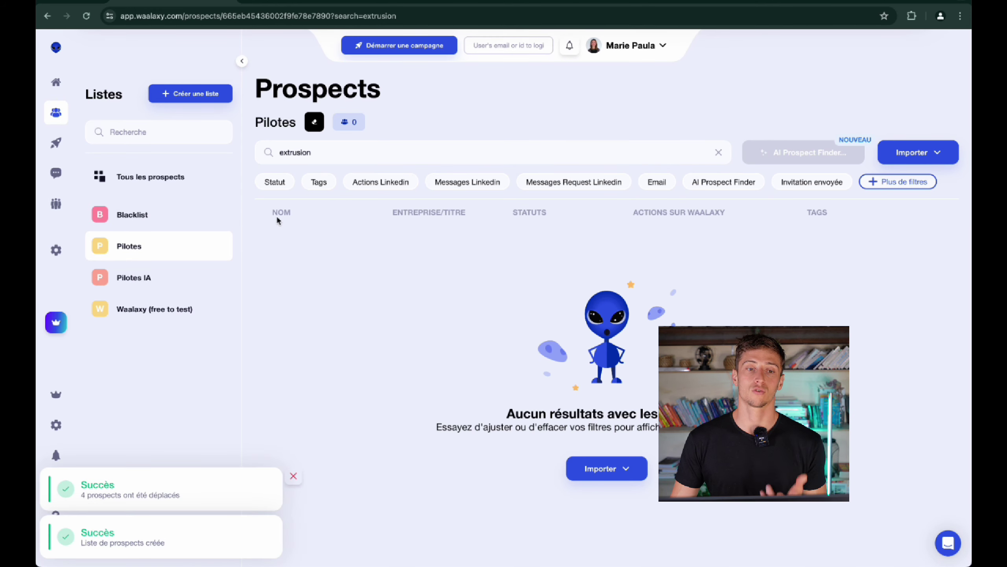
left_click(165, 226)
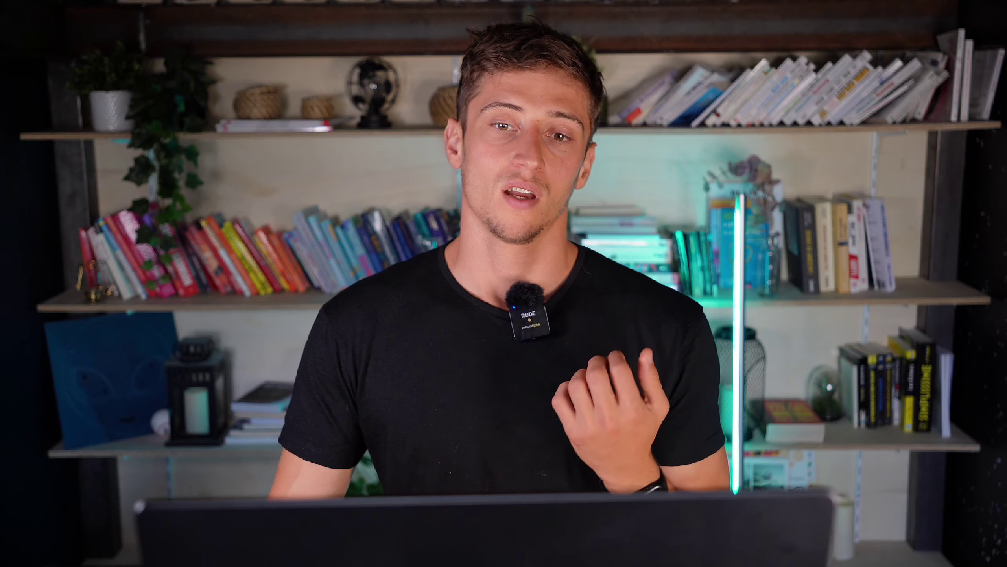